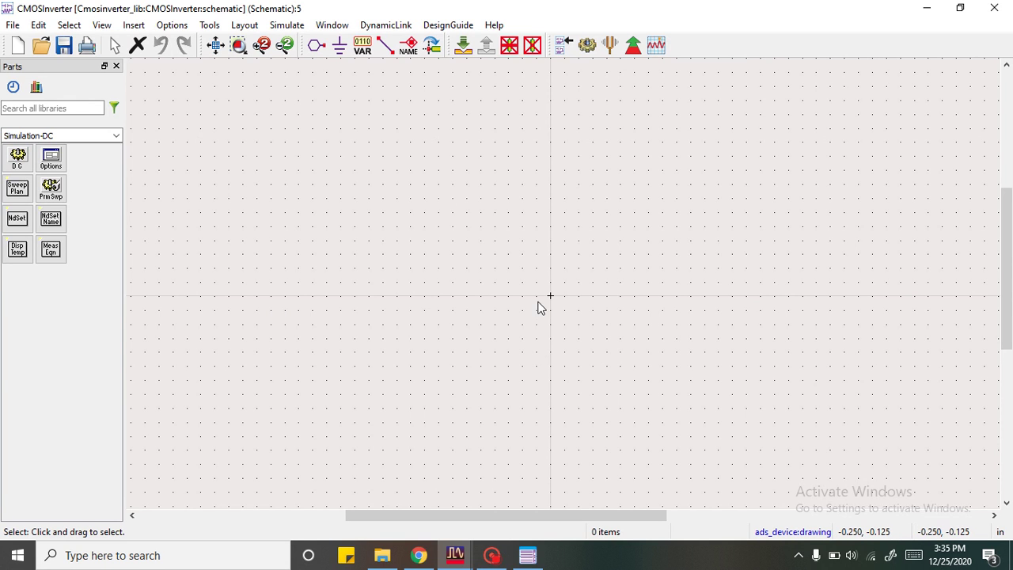
- Place a MOSFET_NMOS from the Devices-MOS palette, with a MOSFET_PMOS directly above it
{"action": "left_click", "coordinate": [116, 135]}
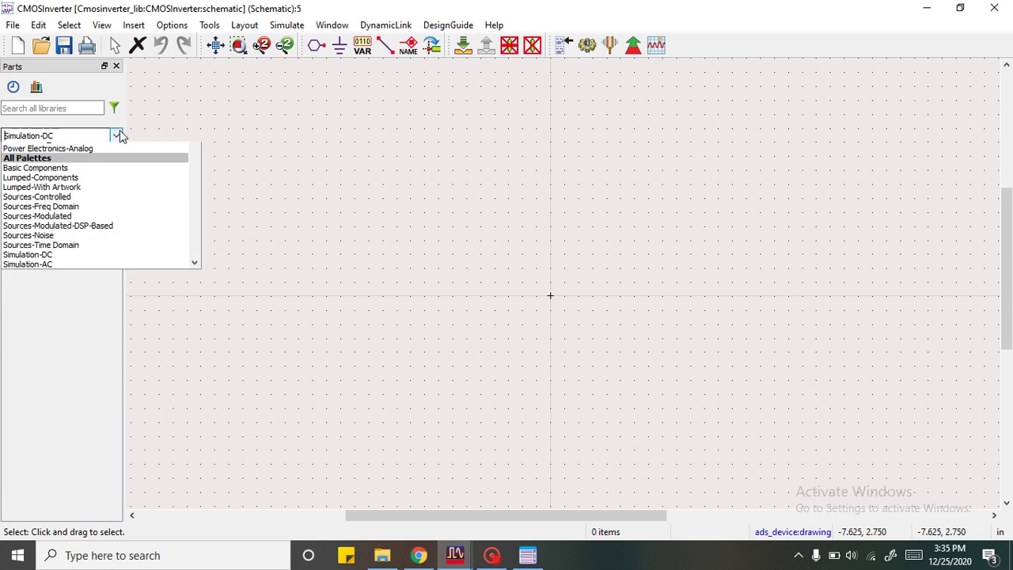
{"action": "left_click", "coordinate": [26, 205]}
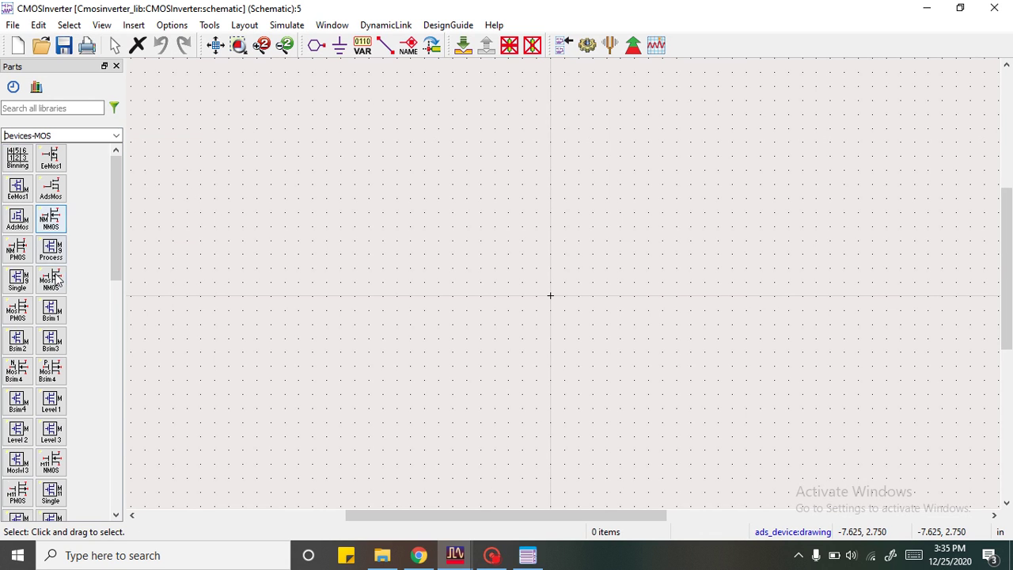
{"action": "left_click", "coordinate": [51, 278]}
{"action": "left_click", "coordinate": [486, 372]}
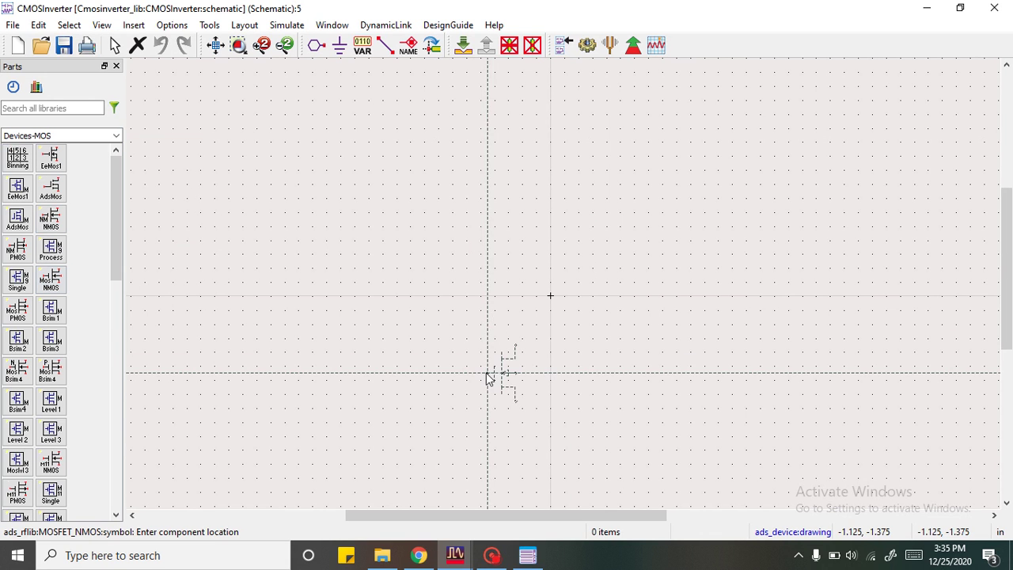
{"action": "left_click", "coordinate": [25, 315]}
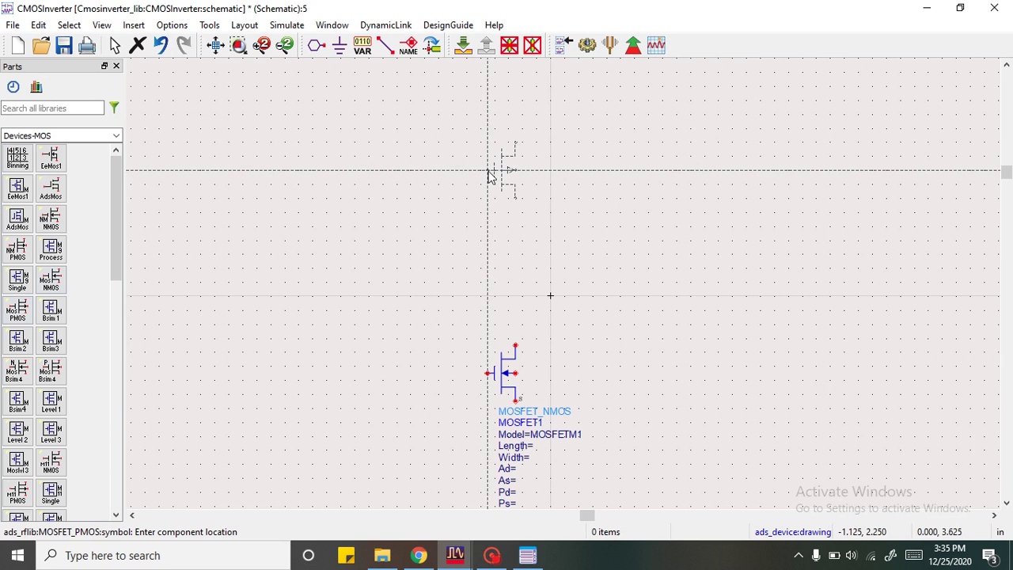
{"action": "left_click", "coordinate": [489, 170]}
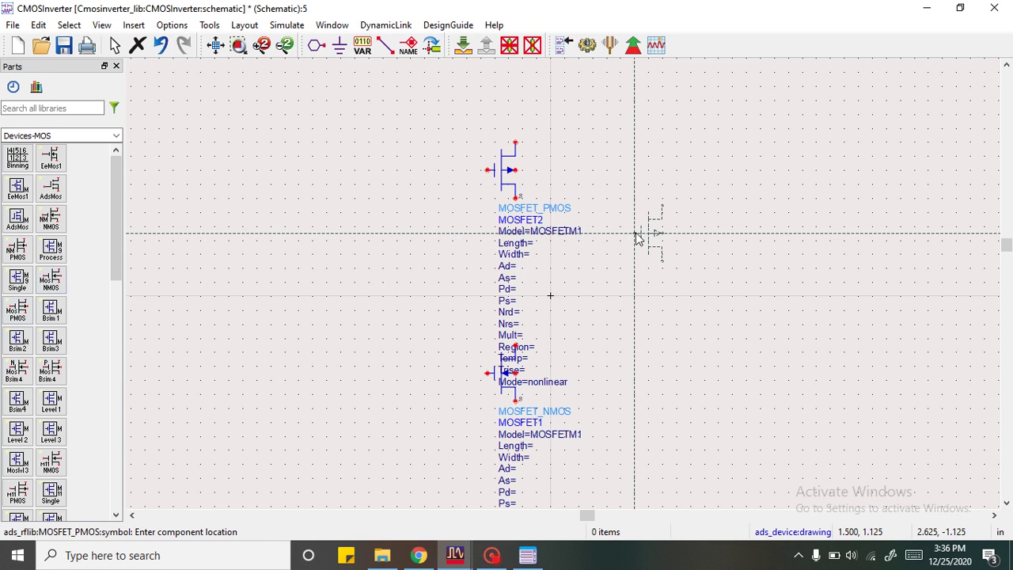
{"action": "key", "text": "Escape"}
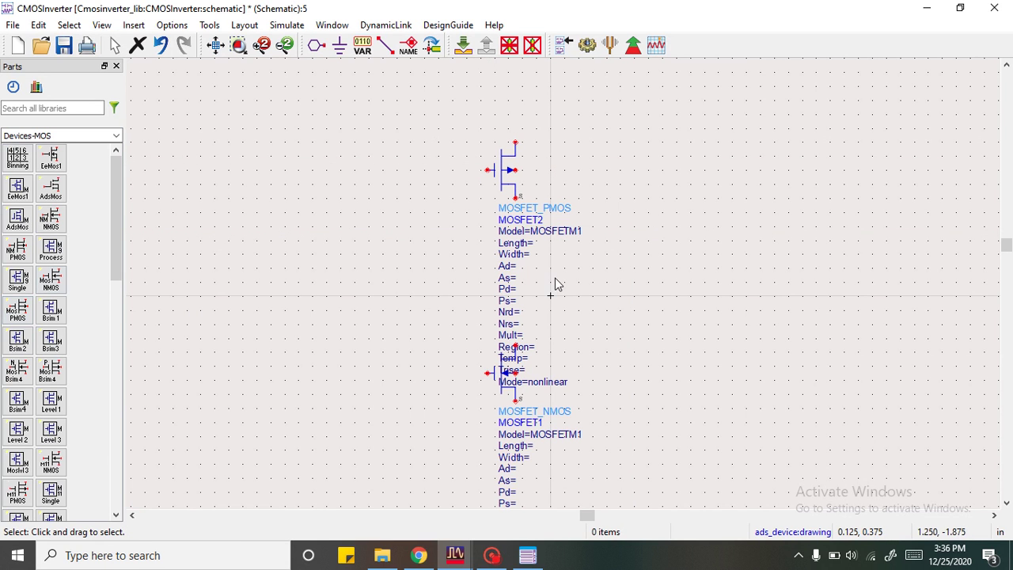
- Mirror the PMOS transistor about the X axis so its labels clear the NMOS
{"action": "left_click", "coordinate": [497, 190]}
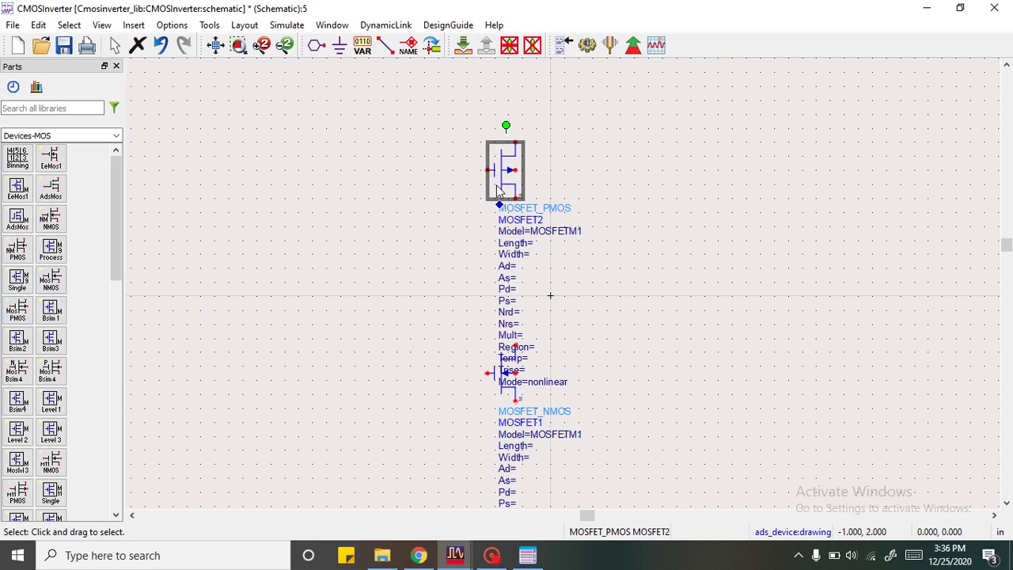
{"action": "right_click", "coordinate": [511, 162]}
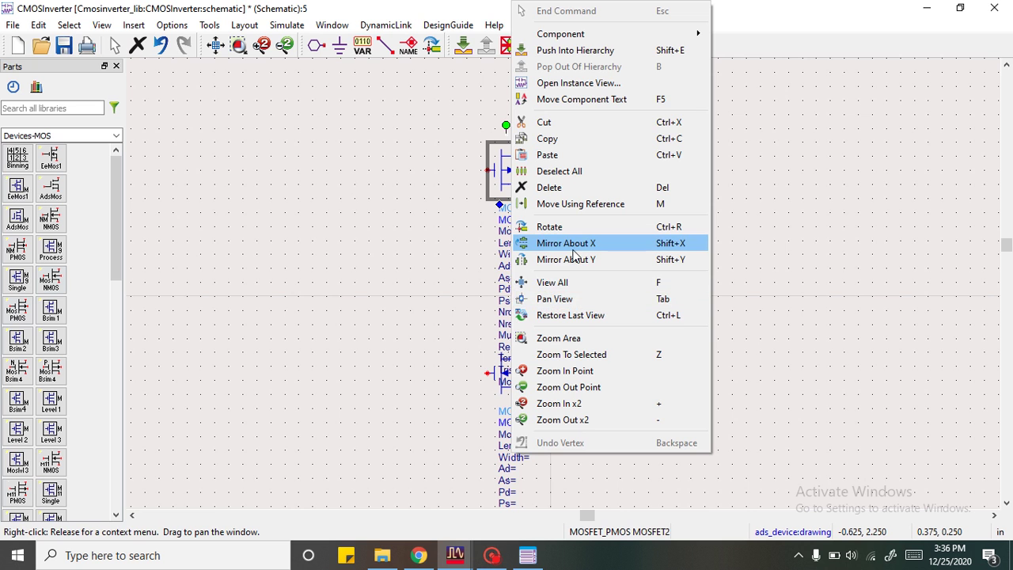
{"action": "left_click", "coordinate": [574, 248]}
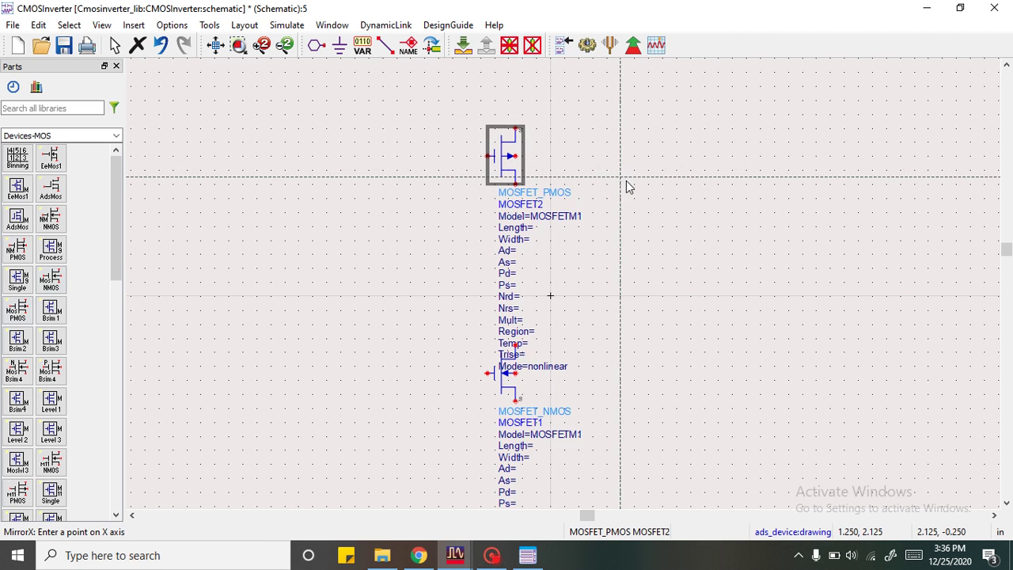
{"action": "left_click", "coordinate": [543, 204]}
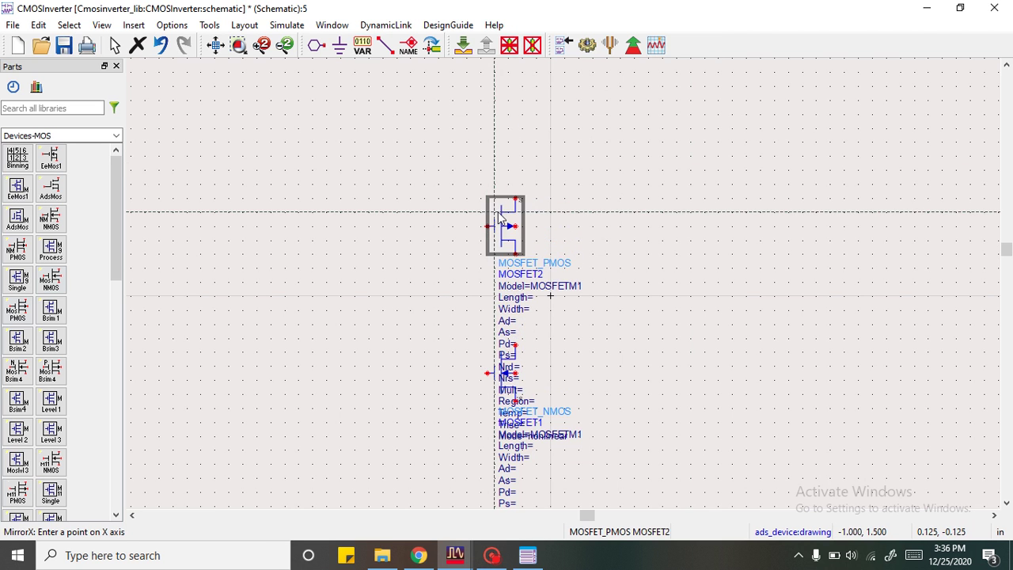
{"action": "left_click", "coordinate": [599, 198]}
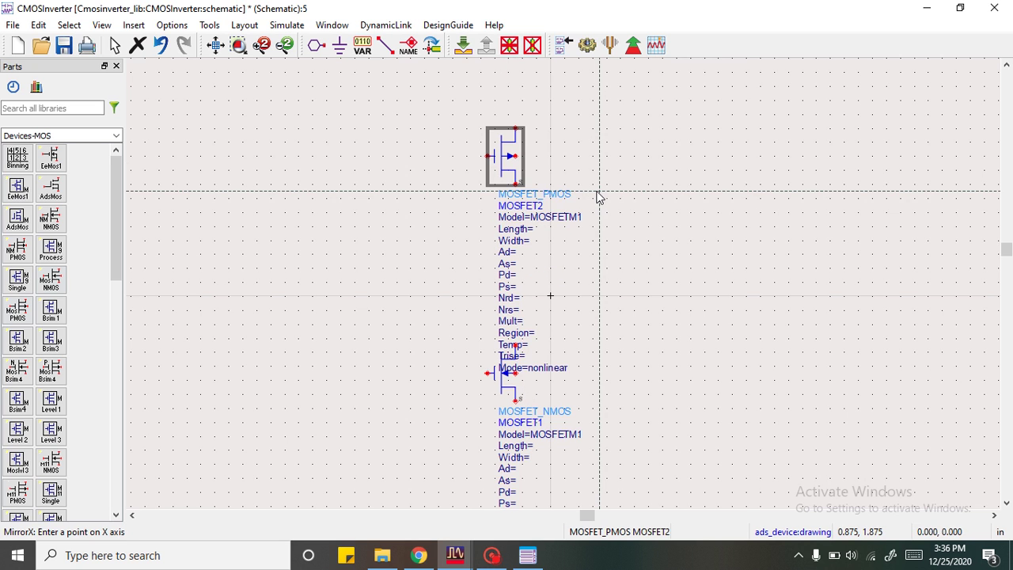
{"action": "left_click", "coordinate": [430, 146]}
{"action": "key", "text": "Escape"}
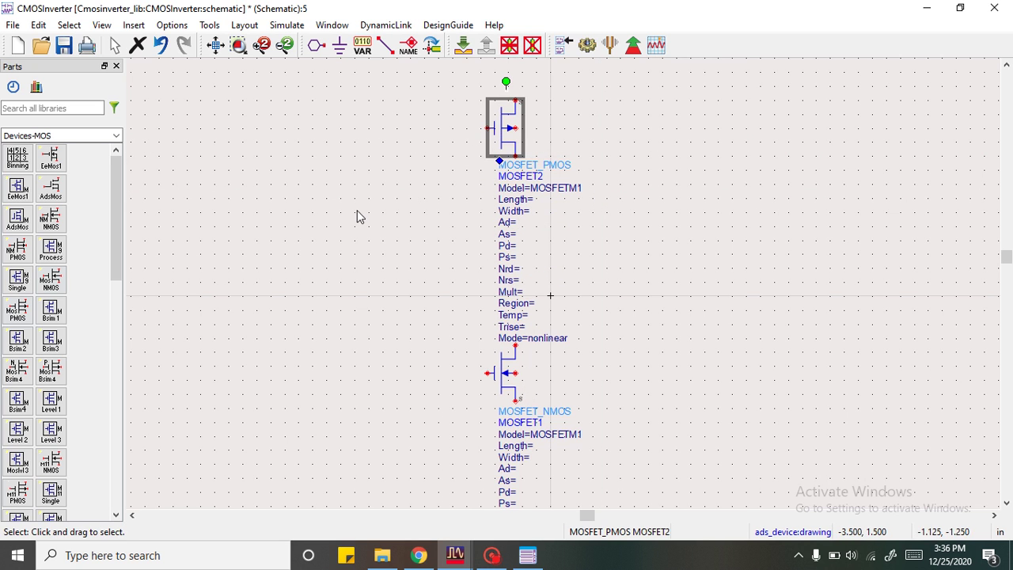
{"action": "left_click", "coordinate": [357, 216]}
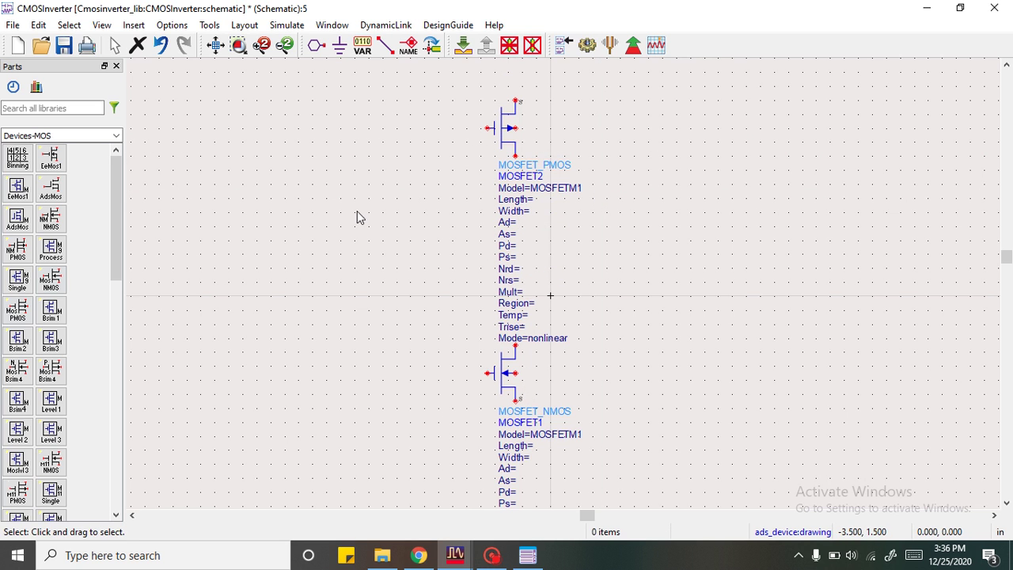
- Move the PMOS and NMOS parameter labels to the right of their transistor symbols
{"action": "key", "text": "F5"}
{"action": "left_click", "coordinate": [531, 232]}
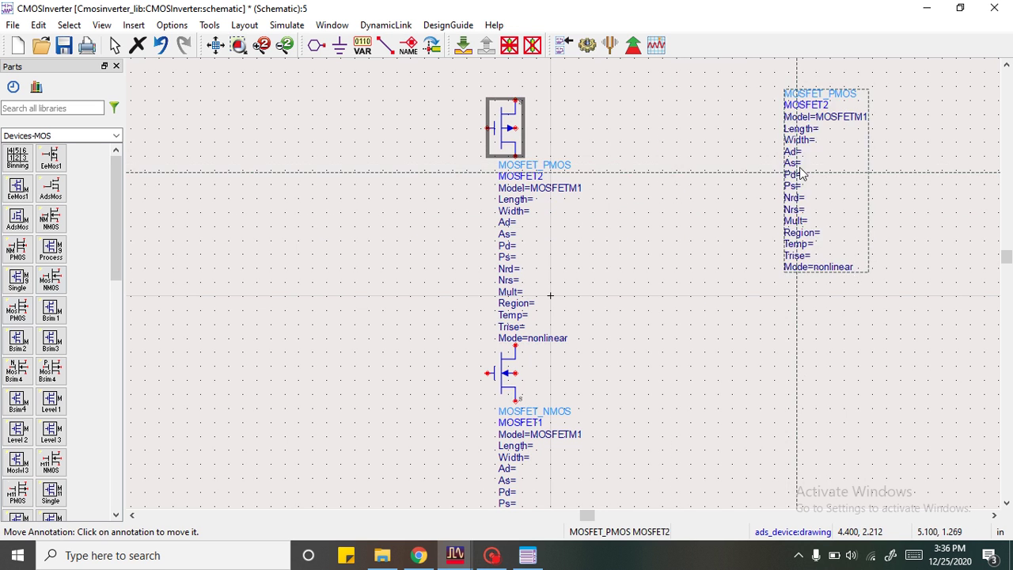
{"action": "left_click", "coordinate": [802, 175]}
{"action": "left_click", "coordinate": [513, 471]}
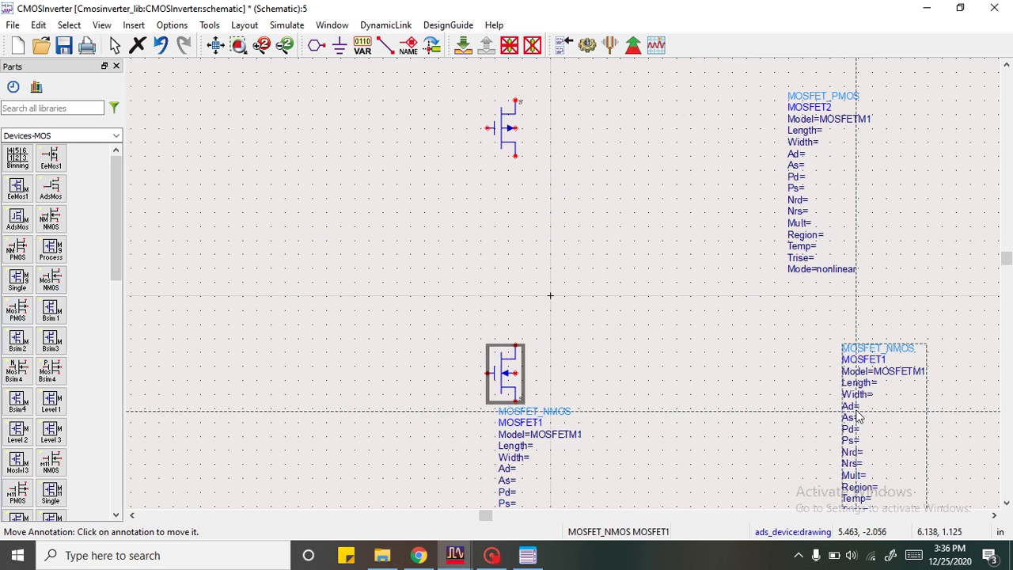
{"action": "left_click", "coordinate": [805, 409]}
{"action": "scroll", "coordinate": [652, 348], "scroll_direction": "down", "scroll_amount": 1}
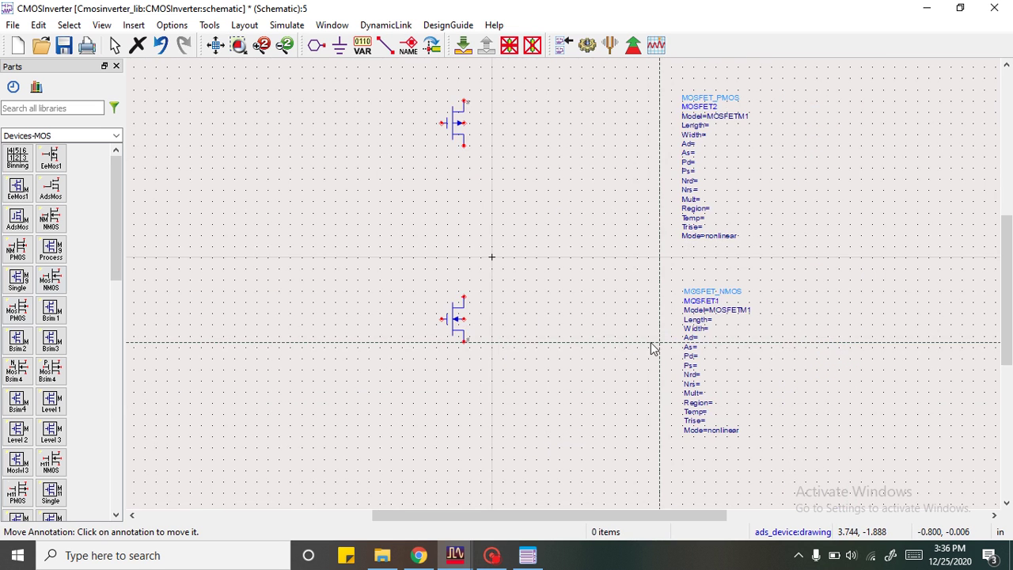
{"action": "left_click_drag", "start_coordinate": [1008, 289], "coordinate": [1008, 258]}
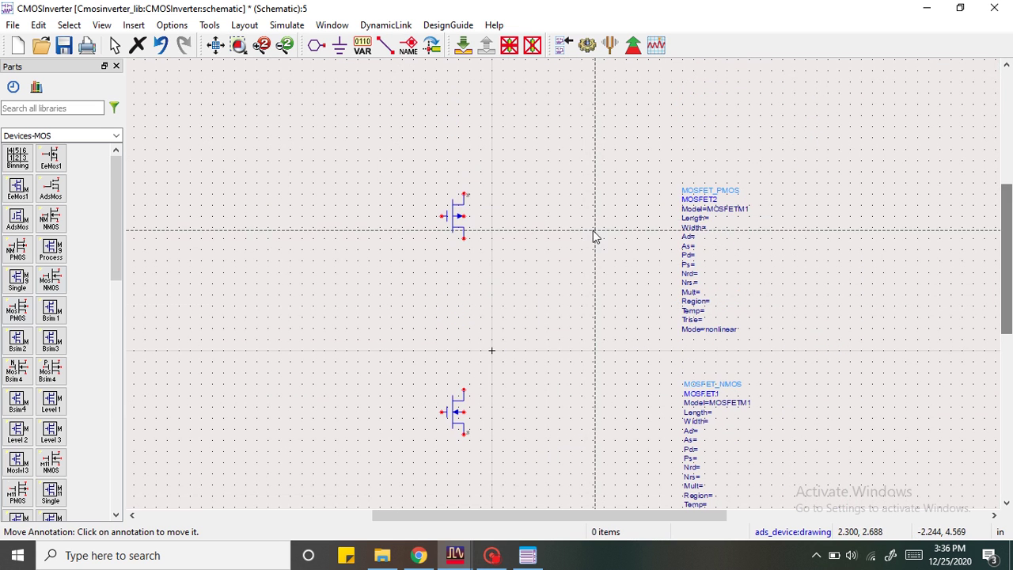
{"action": "key", "text": "Escape"}
- Place a VtSine source left of the transistors and a rotated V_DC source above the PMOS
{"action": "left_click", "coordinate": [116, 135]}
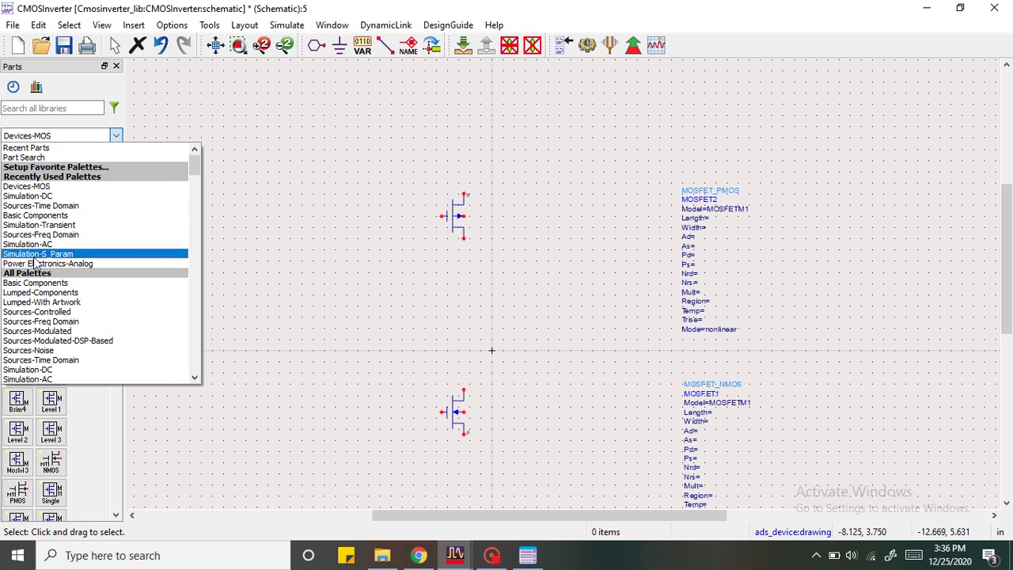
{"action": "left_click", "coordinate": [35, 205]}
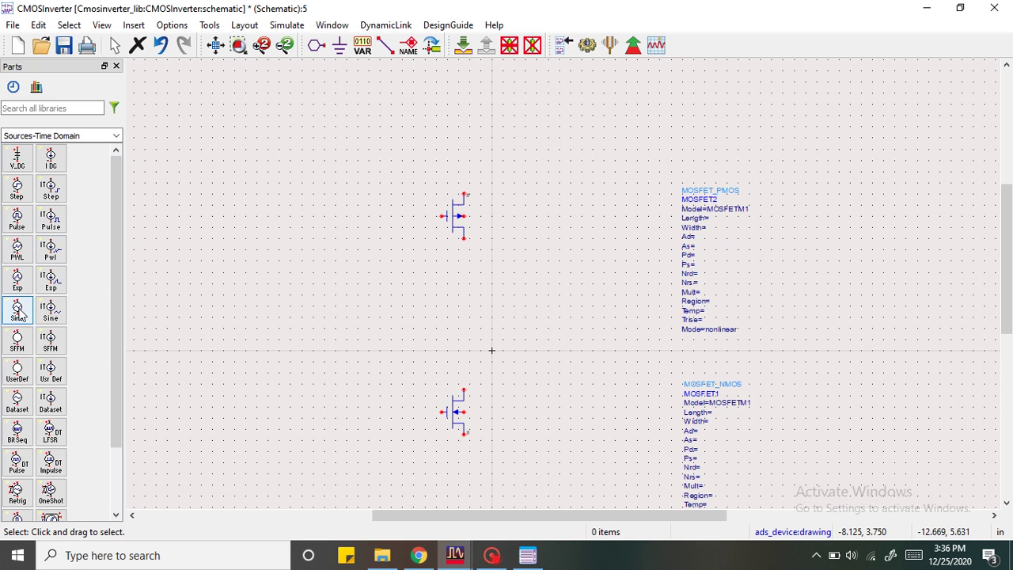
{"action": "left_click", "coordinate": [20, 314]}
{"action": "left_click", "coordinate": [310, 315]}
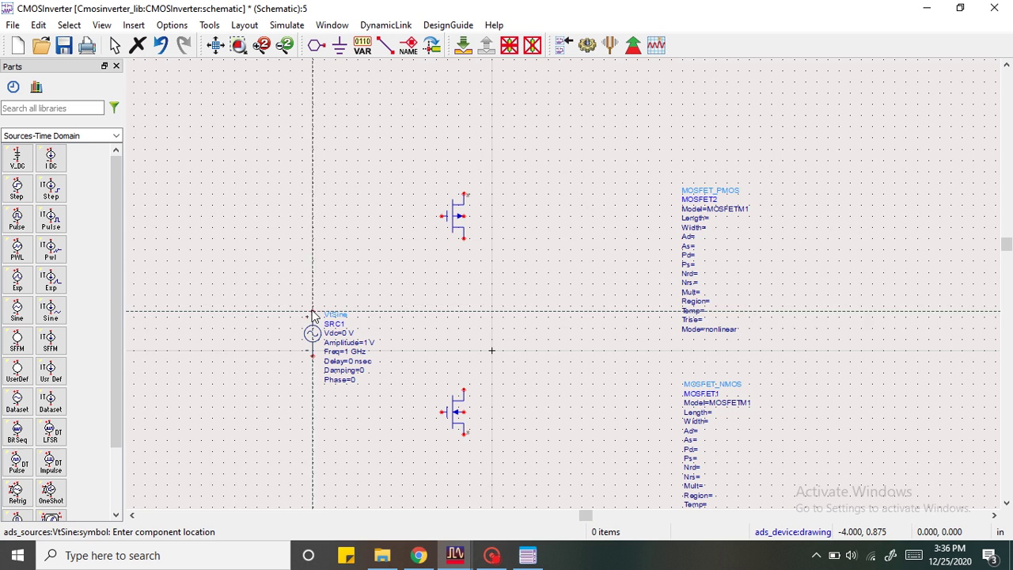
{"action": "left_click", "coordinate": [16, 158]}
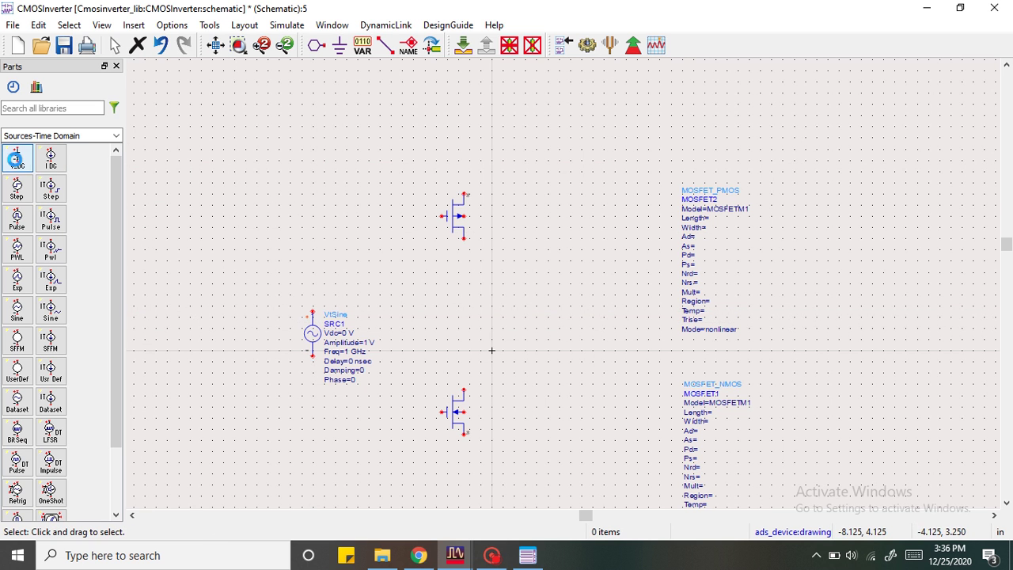
{"action": "key", "text": "ctrl+r"}
{"action": "left_click", "coordinate": [513, 127]}
{"action": "key", "text": "Escape"}
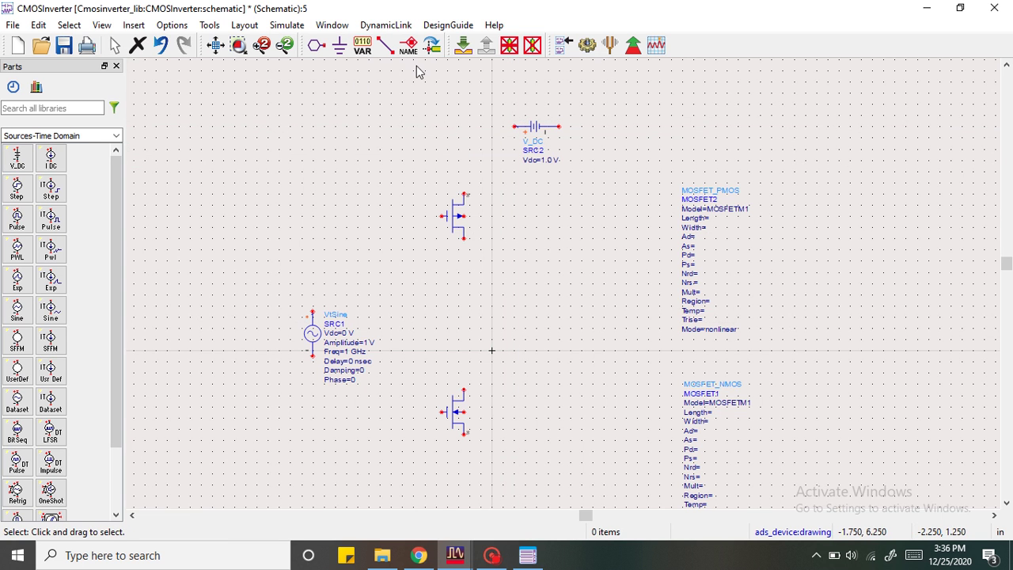
{"action": "left_click", "coordinate": [385, 45]}
- Wire the PMOS and NMOS gates together and join the two drains
{"action": "left_click", "coordinate": [442, 216]}
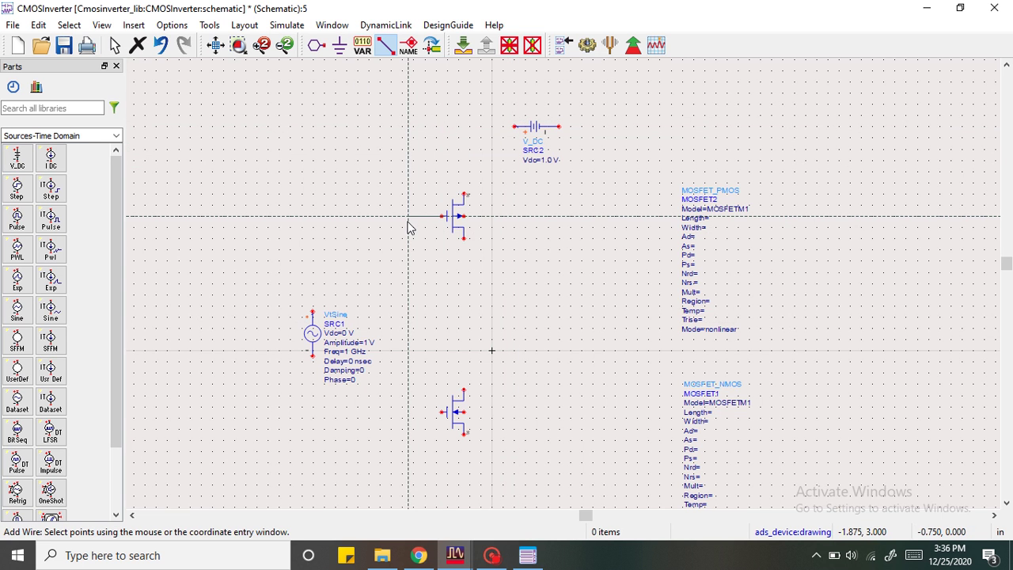
{"action": "left_click", "coordinate": [408, 221]}
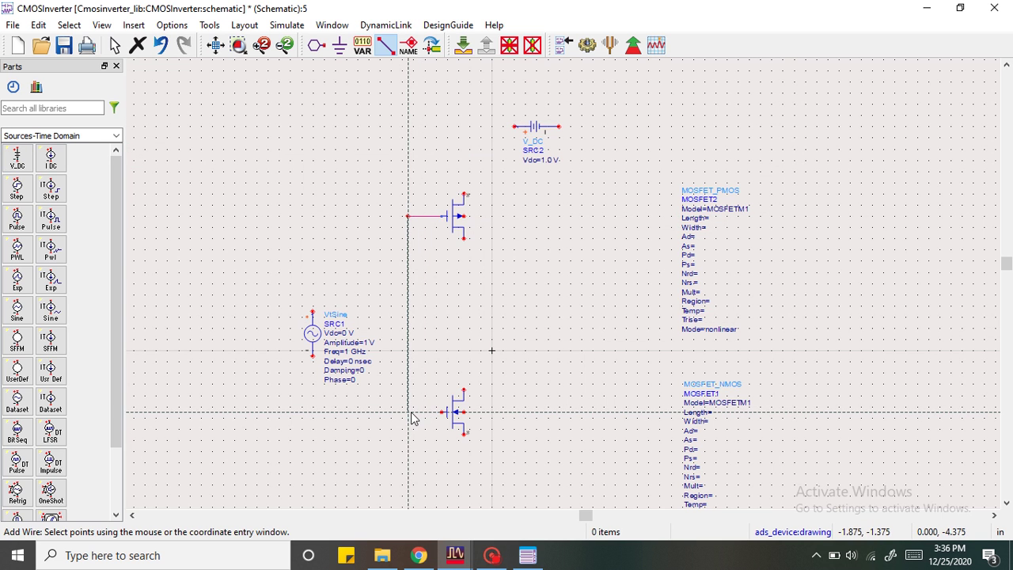
{"action": "left_click", "coordinate": [442, 412]}
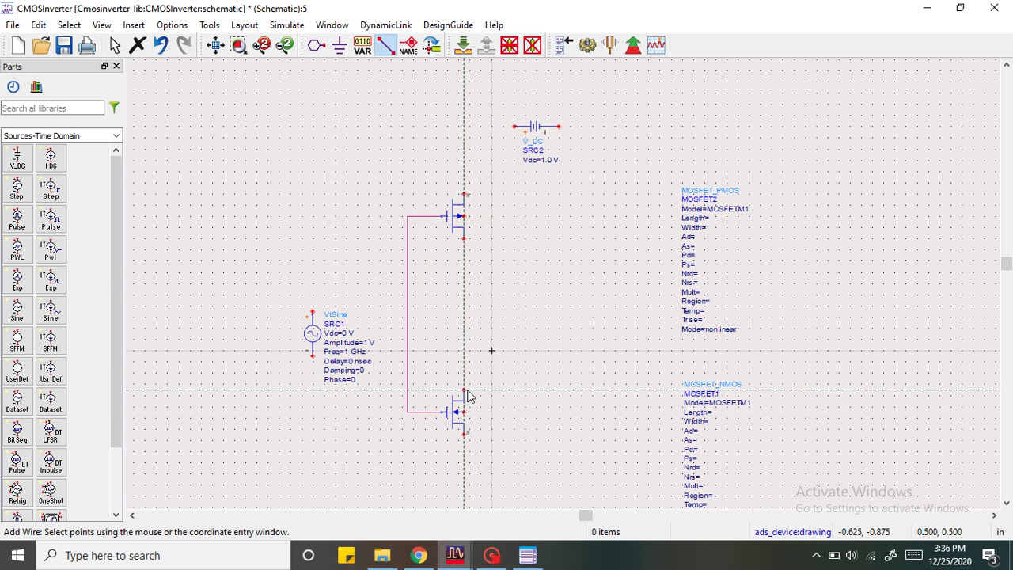
{"action": "left_click", "coordinate": [465, 391]}
{"action": "left_click", "coordinate": [464, 240]}
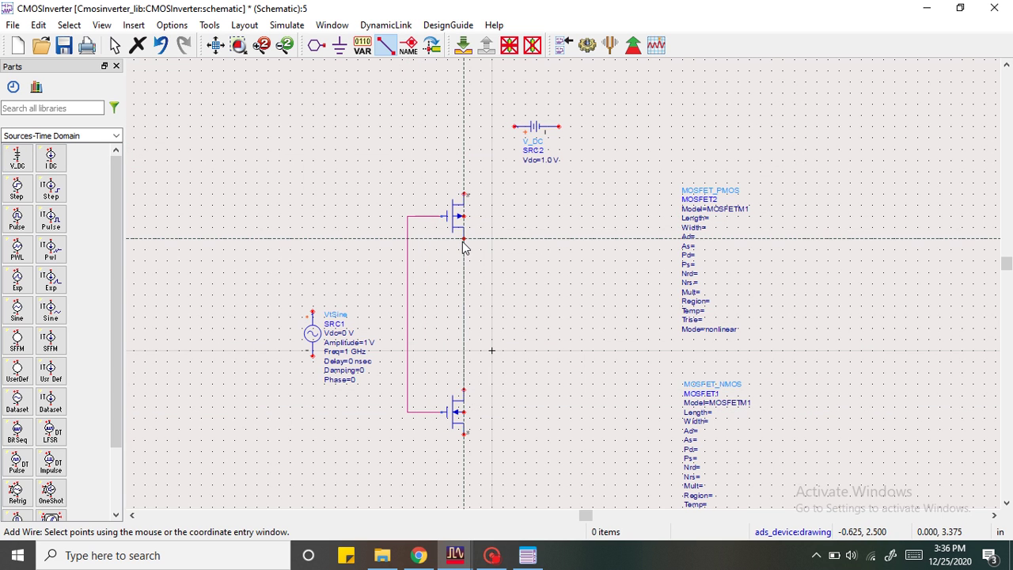
- Connect the PMOS source to V_DC and tie the PMOS bulk to its source
{"action": "left_click", "coordinate": [464, 195]}
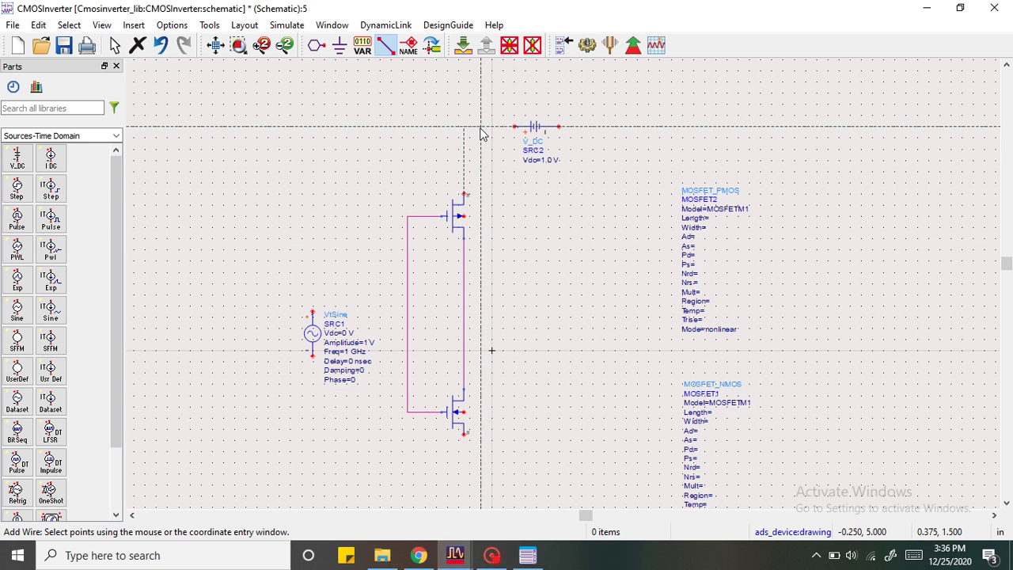
{"action": "left_click", "coordinate": [480, 127]}
{"action": "left_click", "coordinate": [515, 128]}
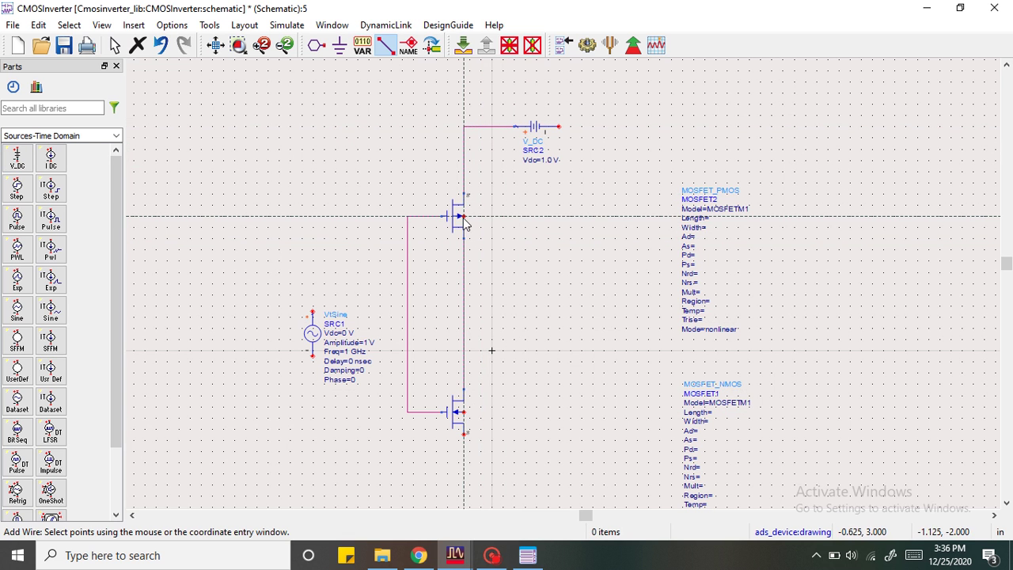
{"action": "left_click", "coordinate": [462, 216]}
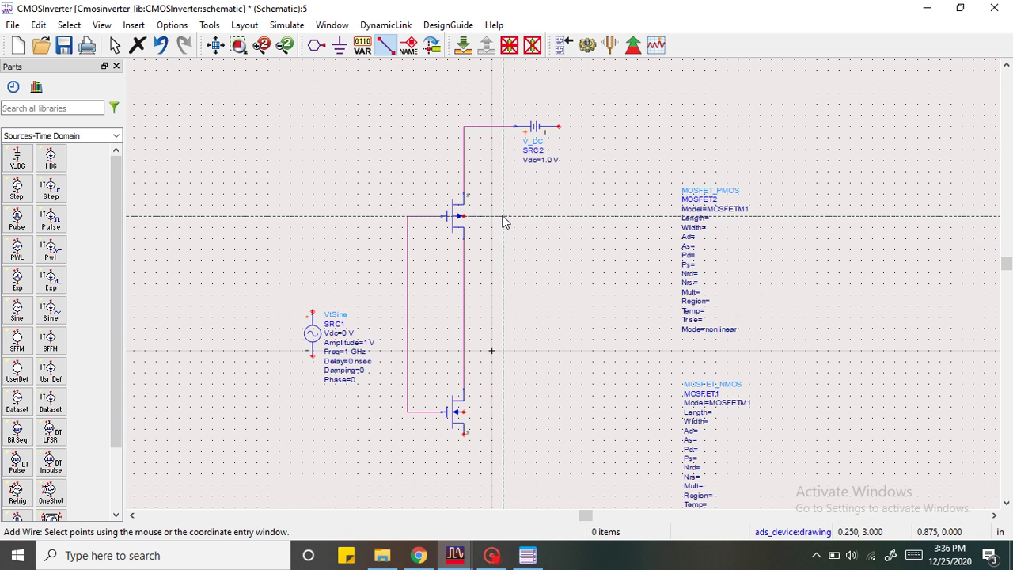
{"action": "left_click", "coordinate": [464, 166]}
- Extend the NMOS source wire downward and tie the NMOS bulk to it
{"action": "left_click", "coordinate": [466, 436]}
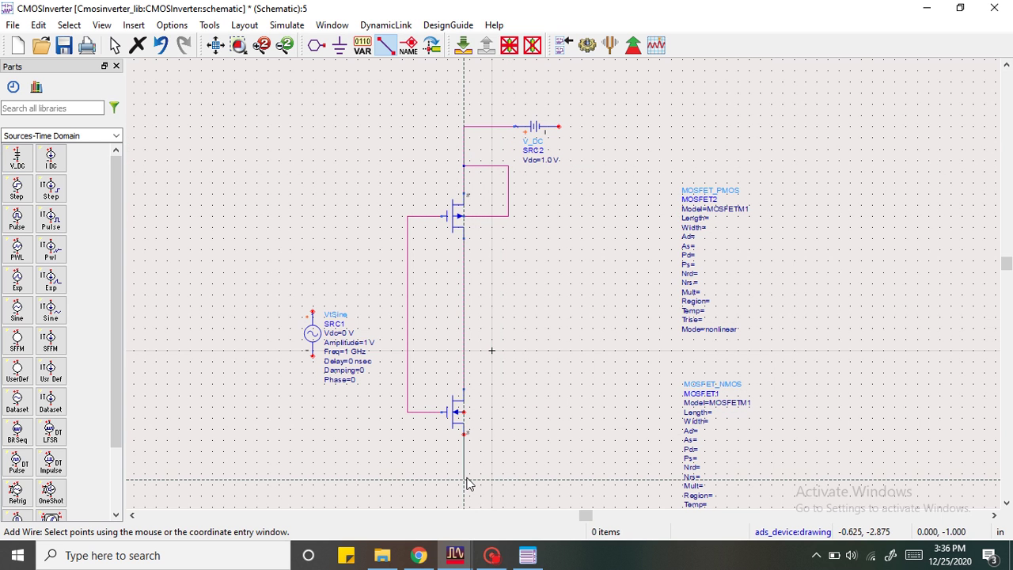
{"action": "left_click", "coordinate": [466, 480]}
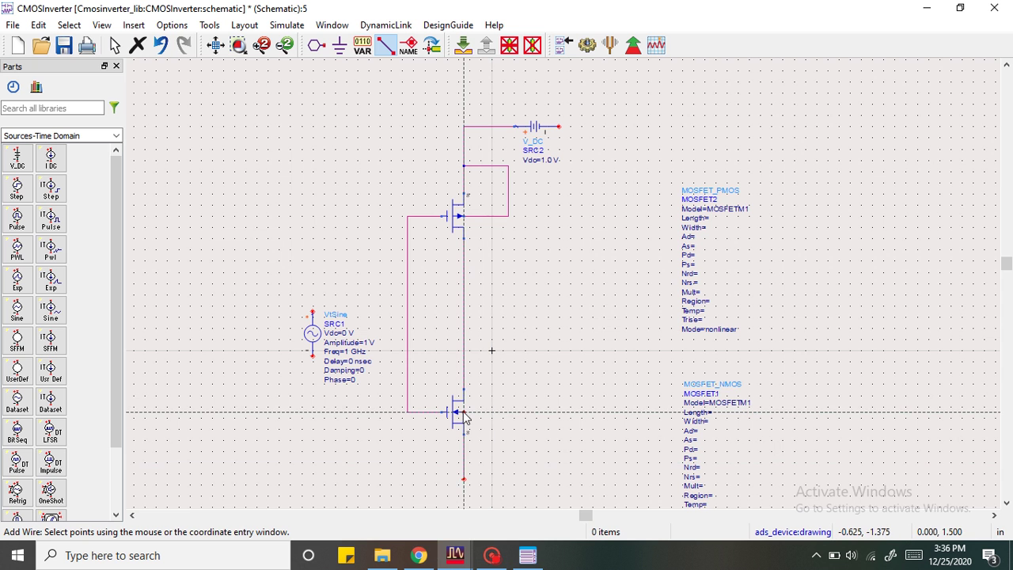
{"action": "left_click", "coordinate": [465, 412]}
{"action": "left_click", "coordinate": [531, 445]}
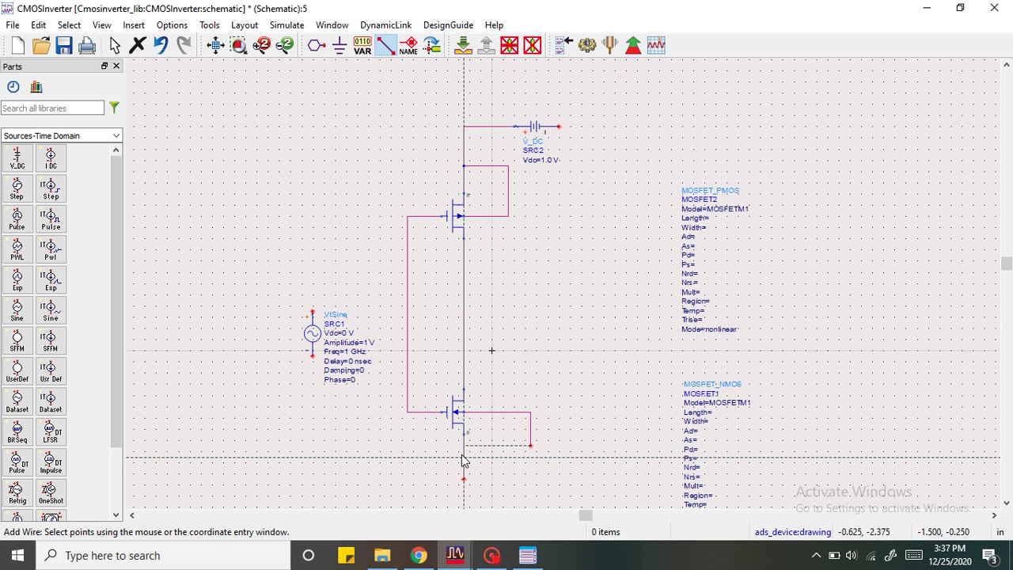
{"action": "left_click", "coordinate": [463, 446]}
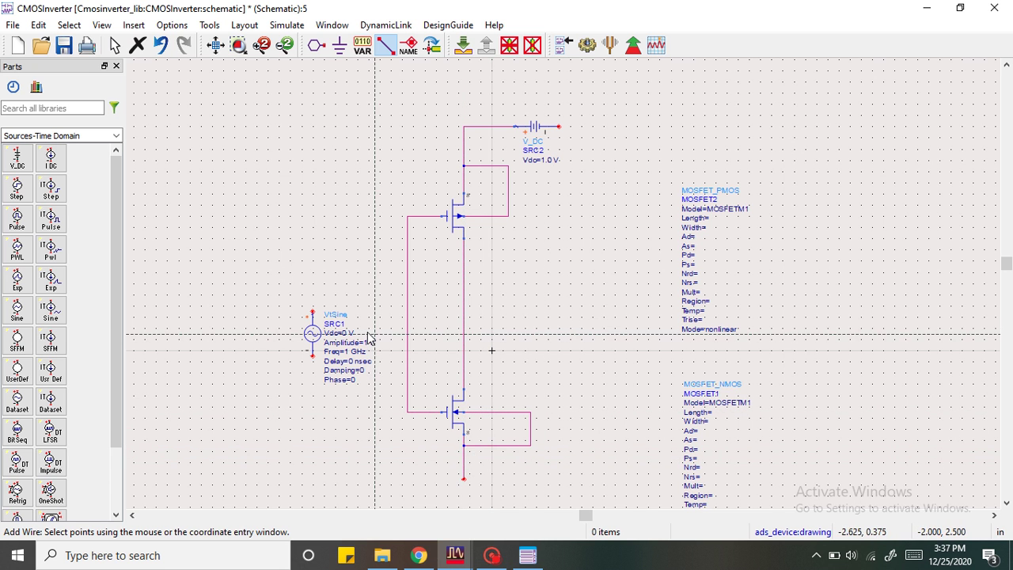
- Wire the sine source to the gate net, add lead stubs, and draw the drain output wire
{"action": "left_click", "coordinate": [313, 312]}
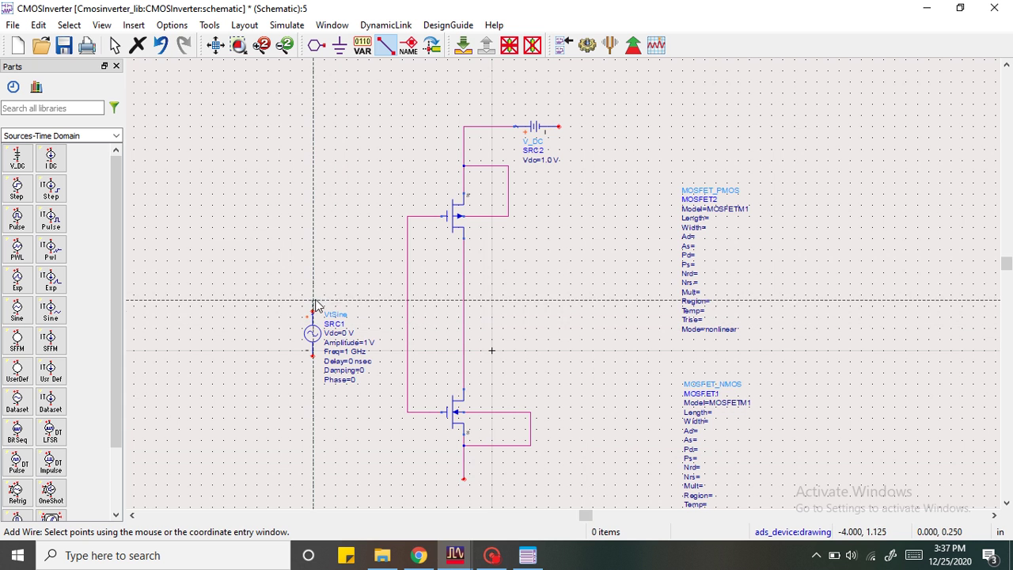
{"action": "left_click", "coordinate": [408, 295]}
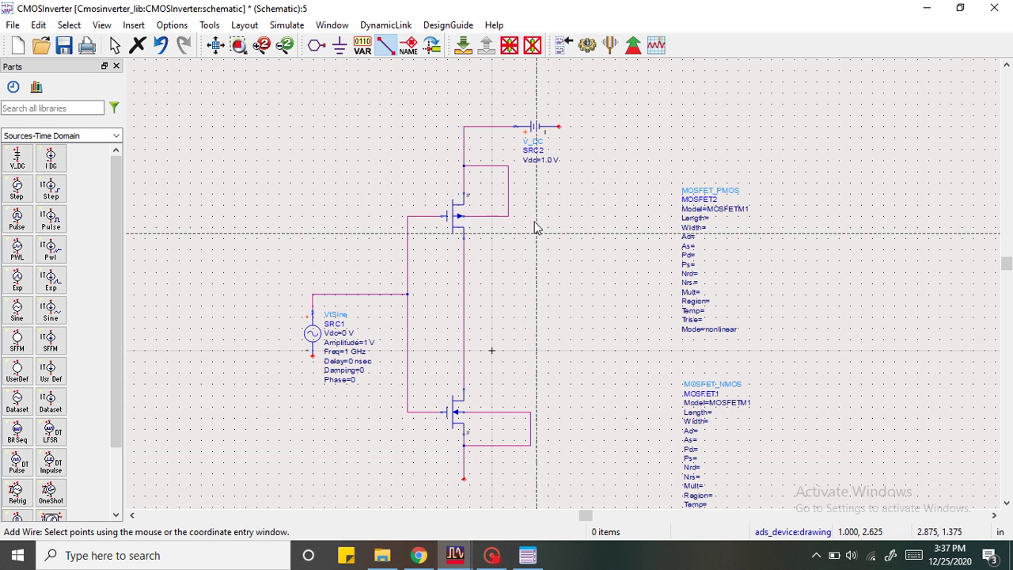
{"action": "left_click", "coordinate": [559, 126]}
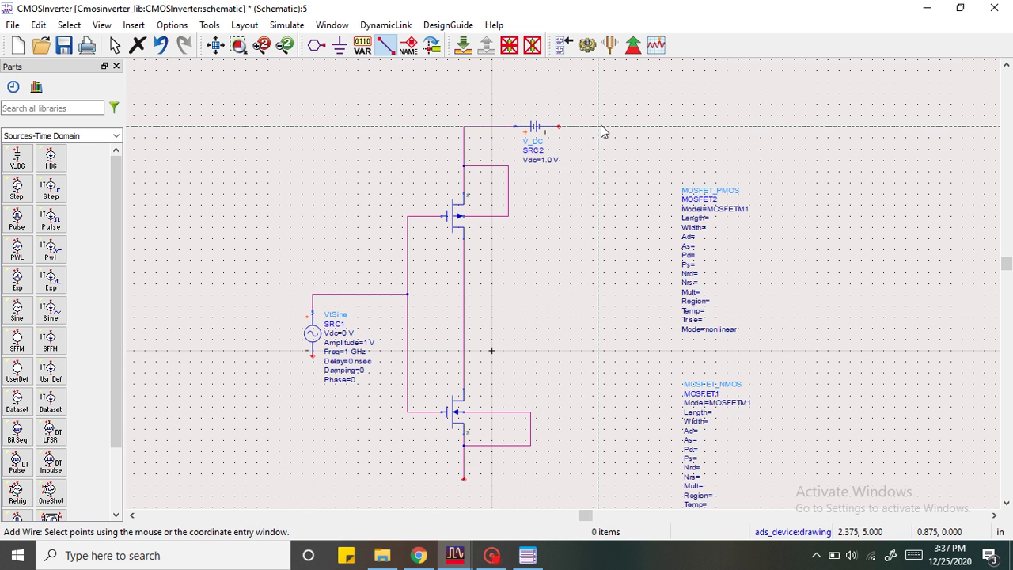
{"action": "double_click", "coordinate": [601, 175]}
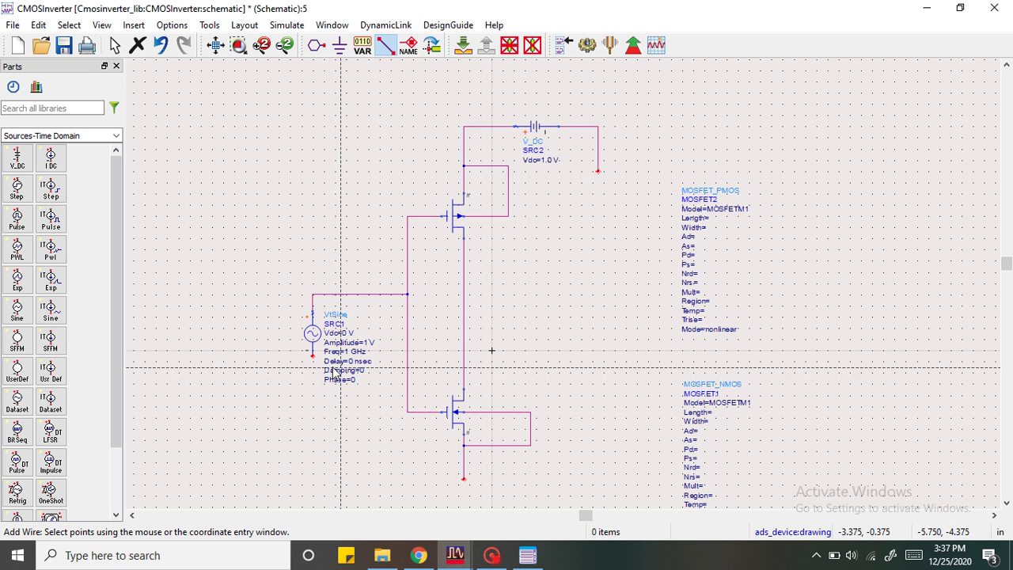
{"action": "double_click", "coordinate": [313, 412]}
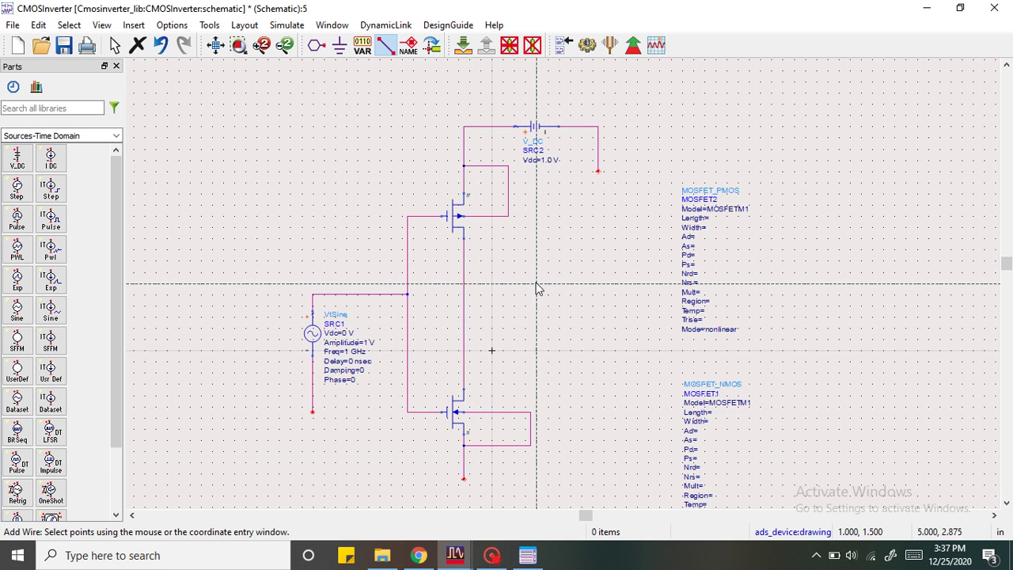
{"action": "left_click", "coordinate": [464, 289]}
{"action": "double_click", "coordinate": [548, 289]}
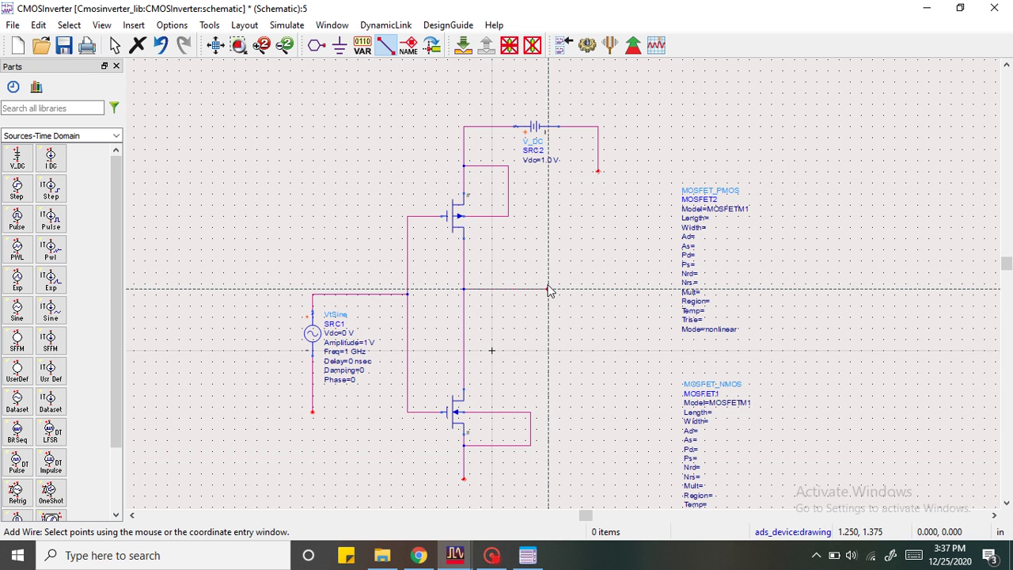
{"action": "key", "text": "Escape"}
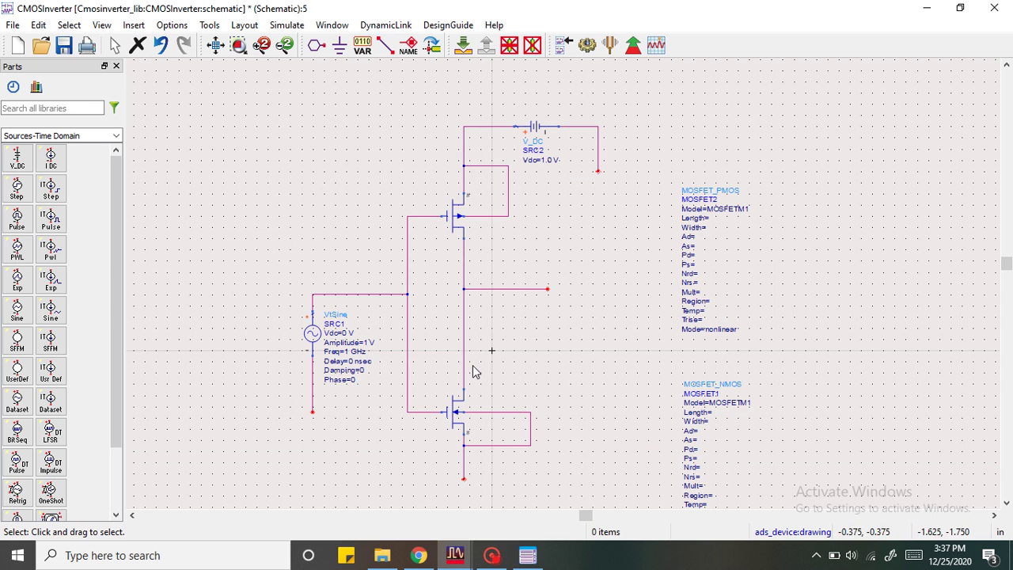
- Place grounds at the sine source bottom, V_DC's free terminal and the NMOS source
{"action": "left_click", "coordinate": [338, 45]}
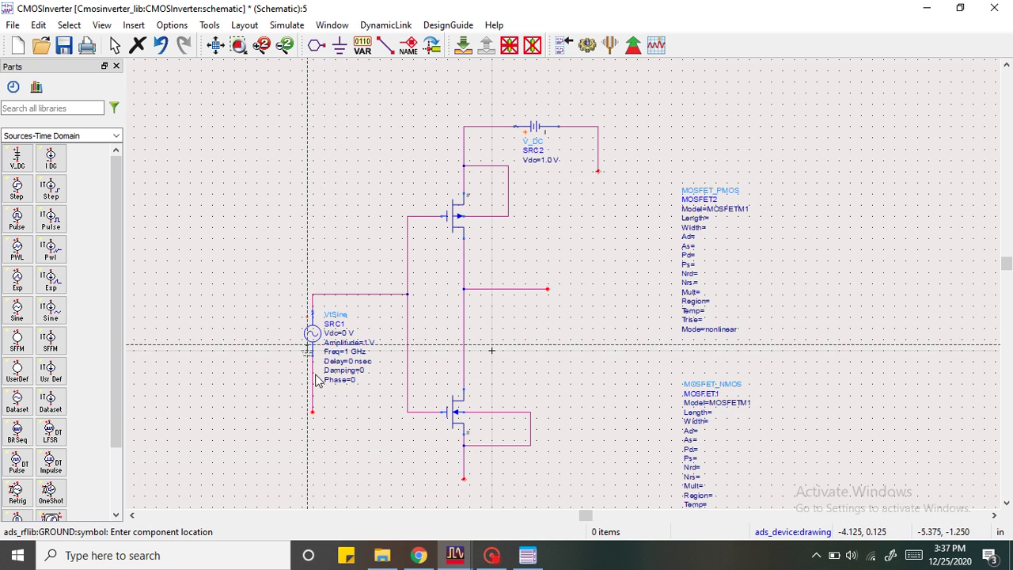
{"action": "left_click", "coordinate": [312, 412]}
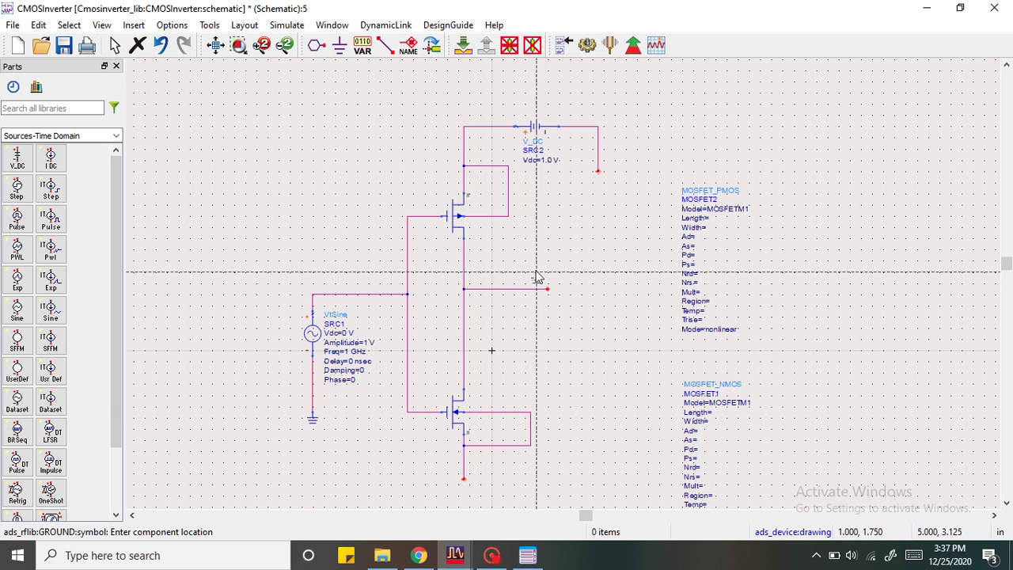
{"action": "left_click", "coordinate": [598, 171]}
{"action": "left_click", "coordinate": [464, 480]}
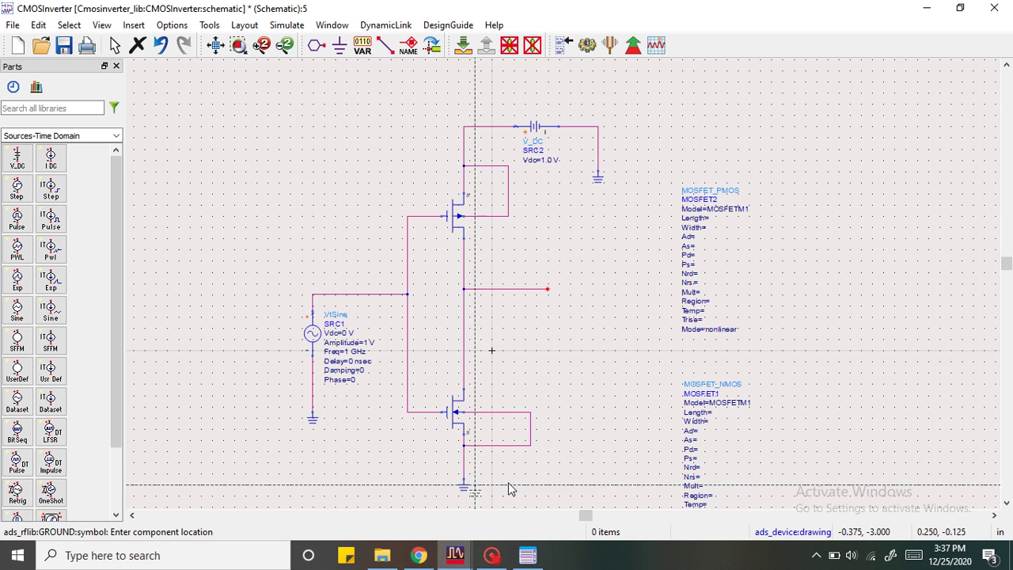
{"action": "key", "text": "Escape"}
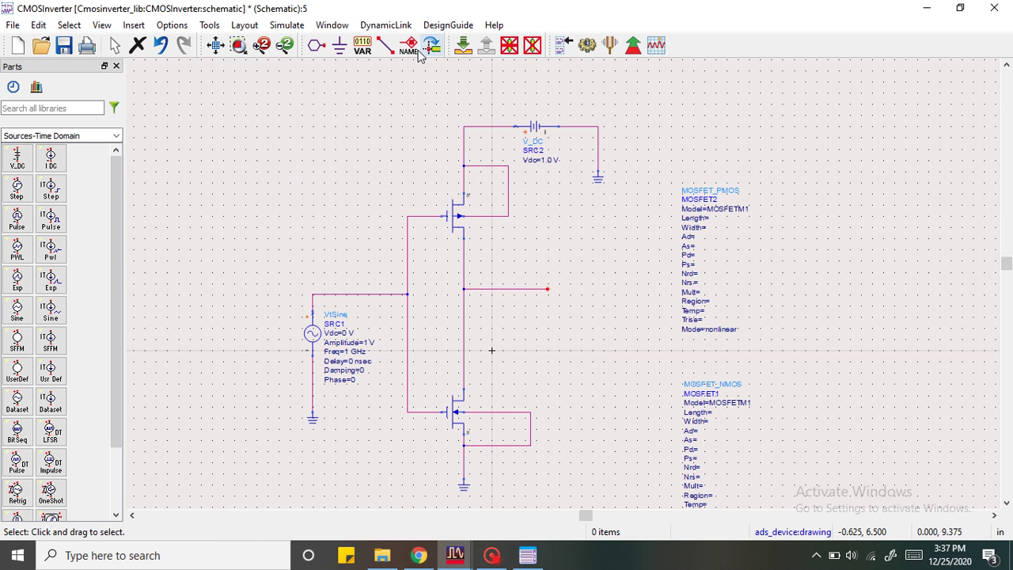
{"action": "left_click", "coordinate": [408, 45]}
- Label the input wire Vin and the output wire Vout
{"action": "left_click", "coordinate": [372, 295]}
{"action": "type", "text": "Vin"}
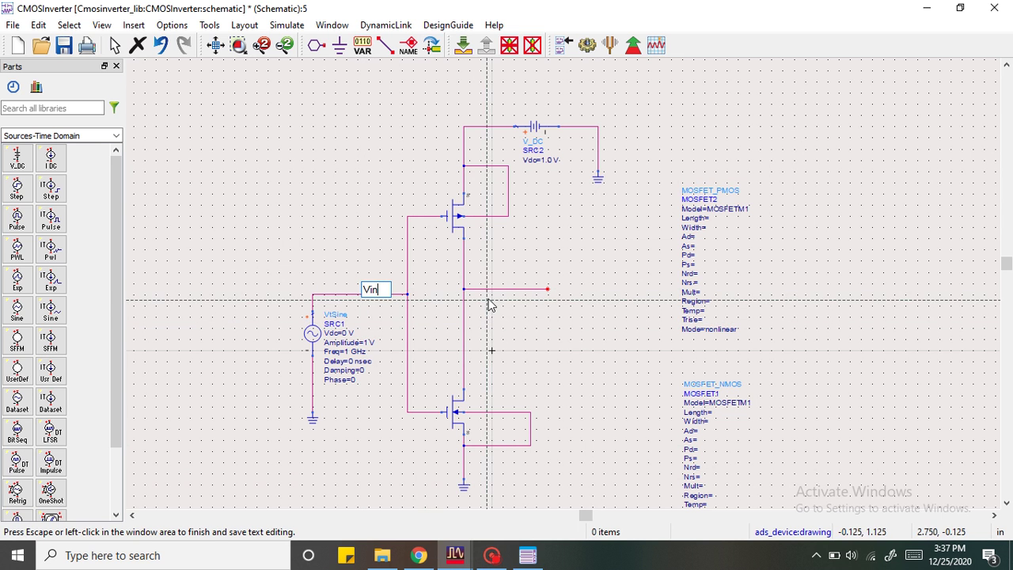
{"action": "left_click", "coordinate": [486, 295]}
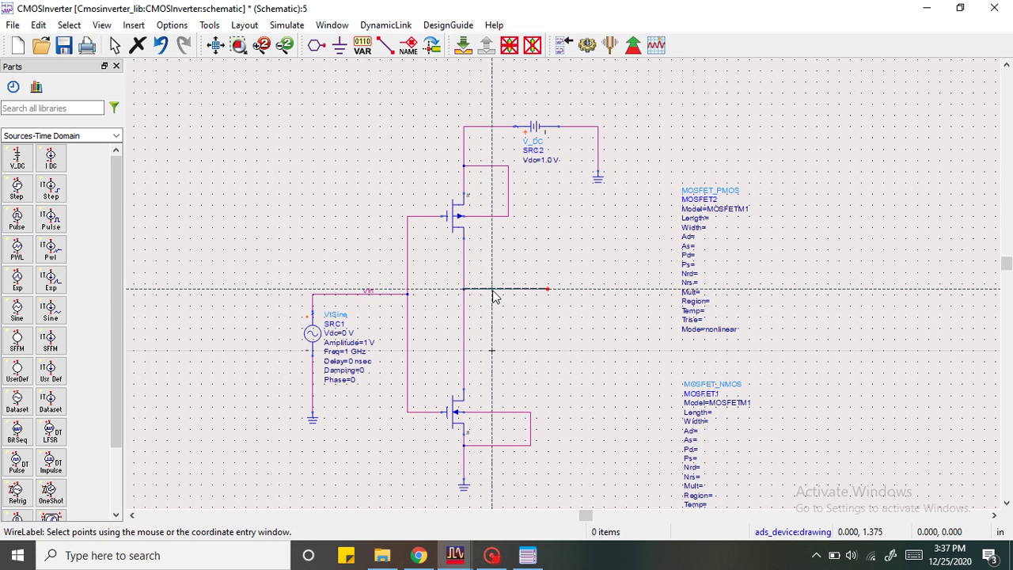
{"action": "left_click", "coordinate": [498, 291]}
{"action": "type", "text": "Vout"}
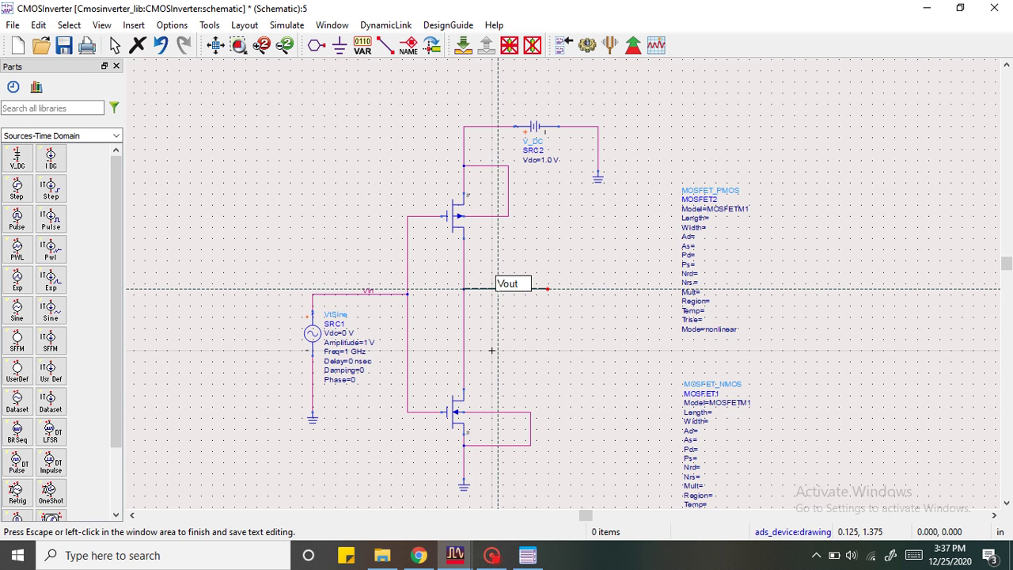
{"action": "left_click", "coordinate": [498, 289]}
{"action": "key", "text": "Escape"}
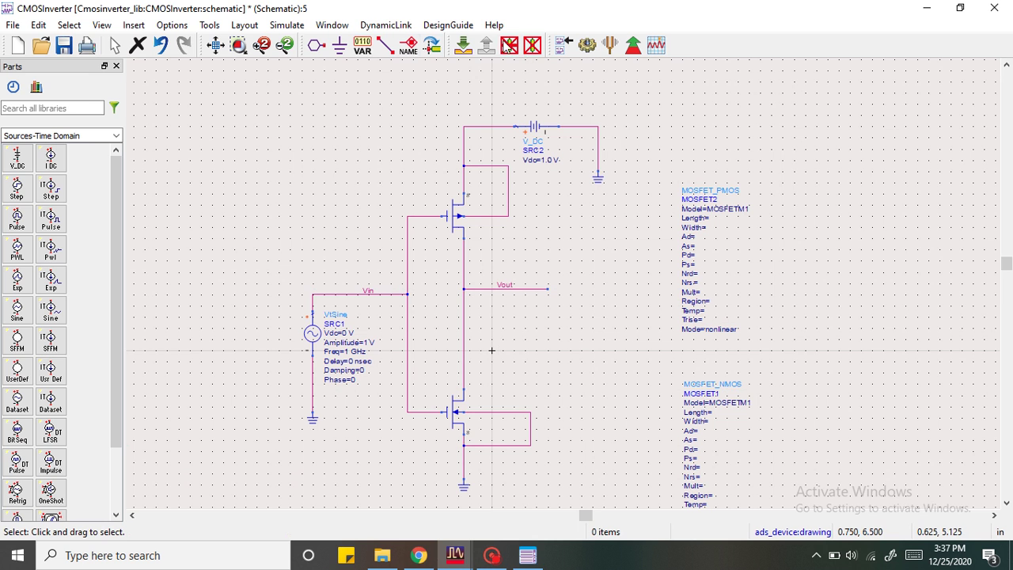
- Place a Netlist File Include component at the schematic's lower left
{"action": "left_click", "coordinate": [391, 32]}
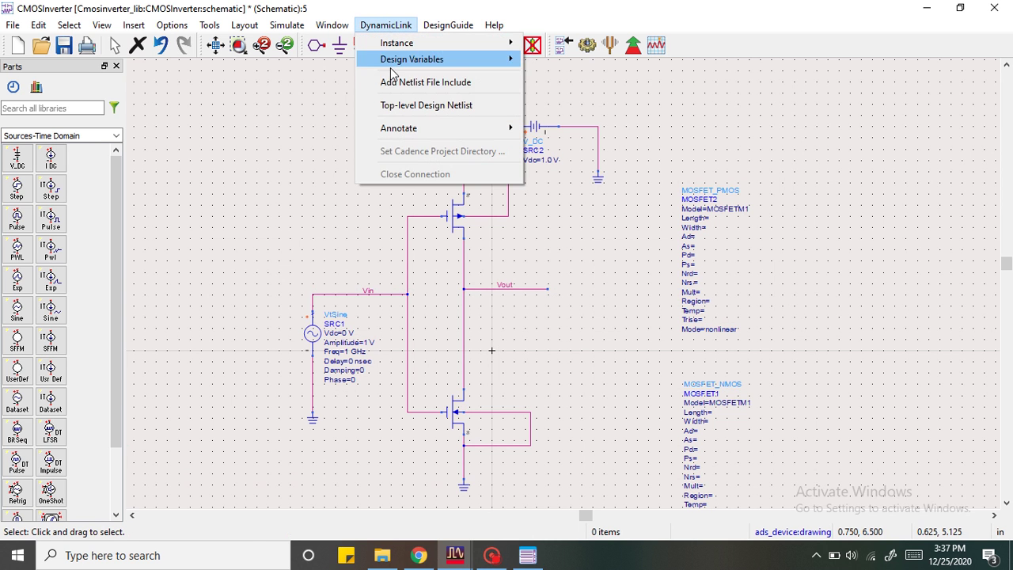
{"action": "left_click", "coordinate": [405, 81]}
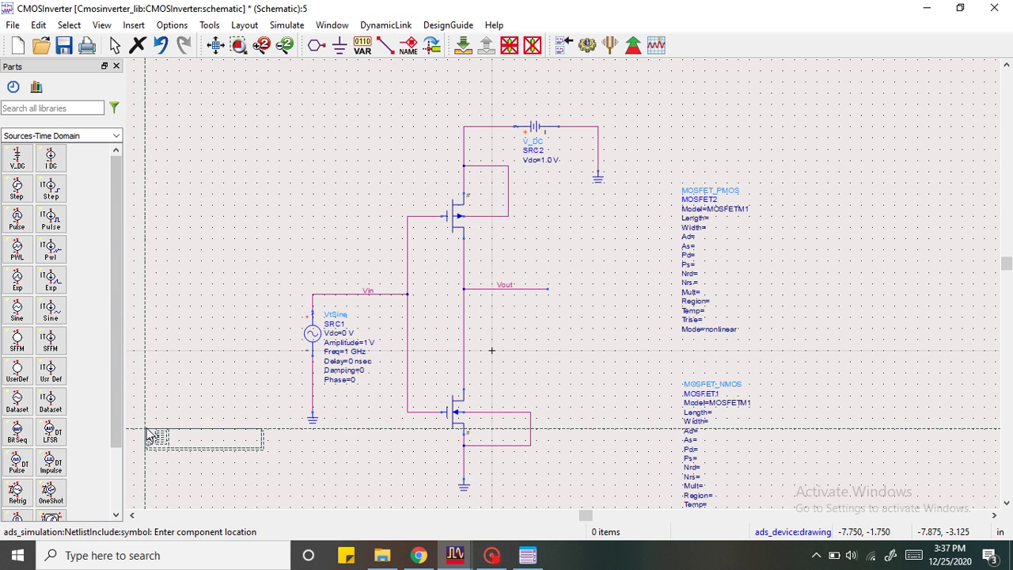
{"action": "left_click", "coordinate": [168, 427]}
{"action": "key", "text": "Escape"}
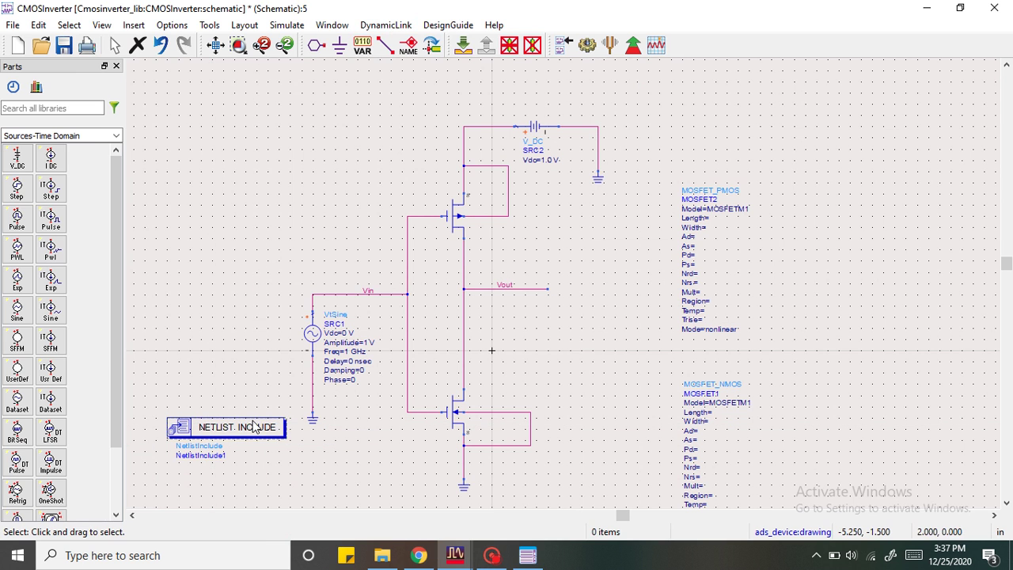
- Set the include component to load '180nm nmos.txt' from the Desktop
{"action": "double_click", "coordinate": [238, 427]}
{"action": "left_click", "coordinate": [76, 157]}
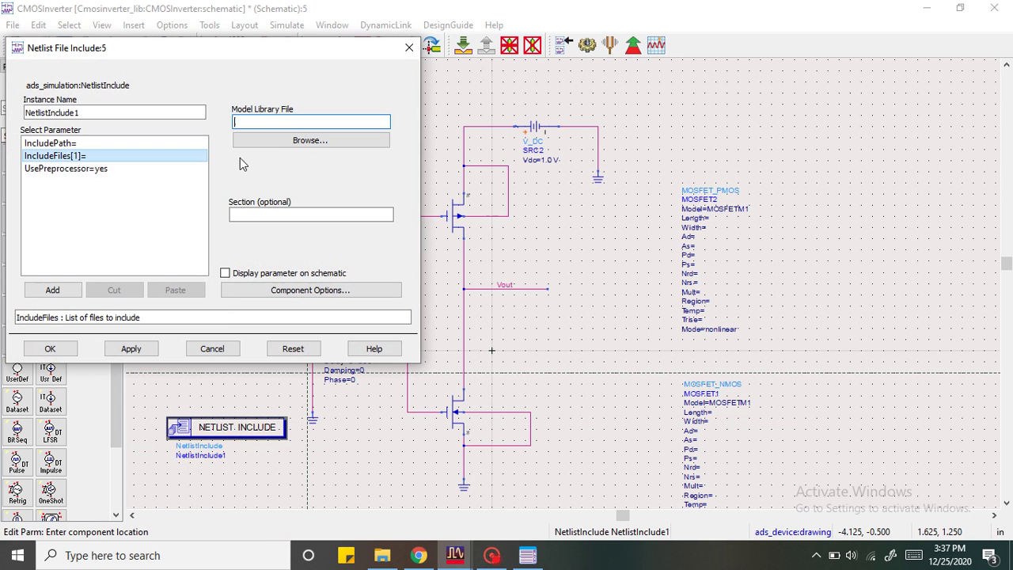
{"action": "left_click", "coordinate": [276, 142]}
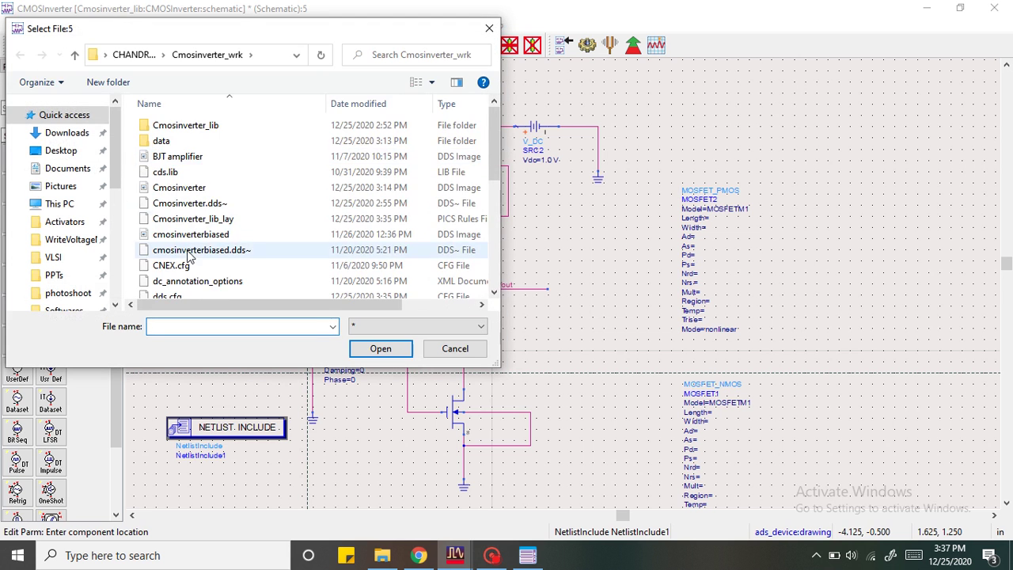
{"action": "left_click", "coordinate": [61, 151]}
{"action": "scroll", "coordinate": [223, 261], "scroll_direction": "down", "scroll_amount": 3}
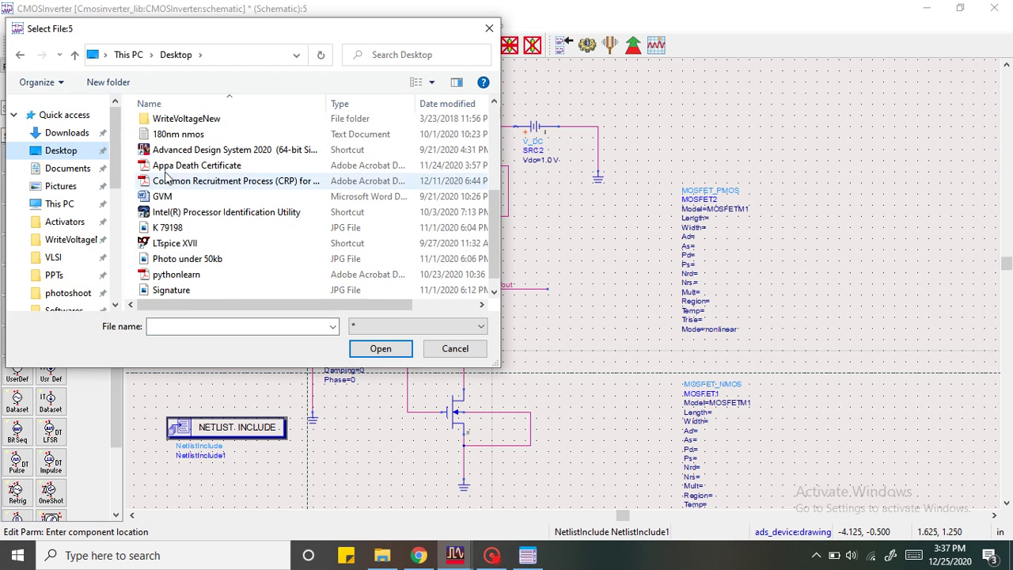
{"action": "left_click", "coordinate": [181, 134]}
{"action": "left_click", "coordinate": [378, 349]}
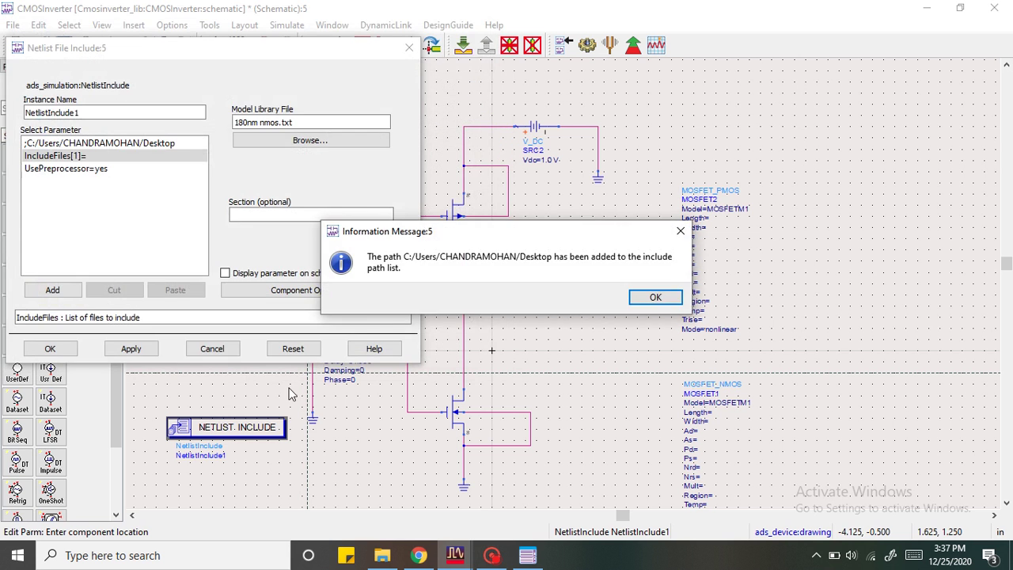
{"action": "left_click", "coordinate": [653, 298]}
{"action": "left_click", "coordinate": [132, 349]}
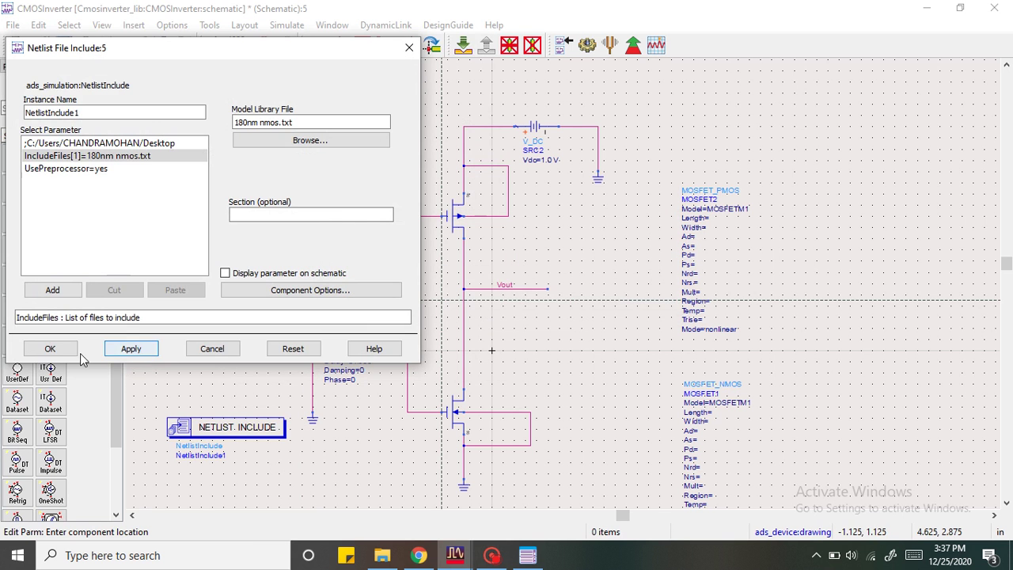
{"action": "left_click", "coordinate": [55, 349]}
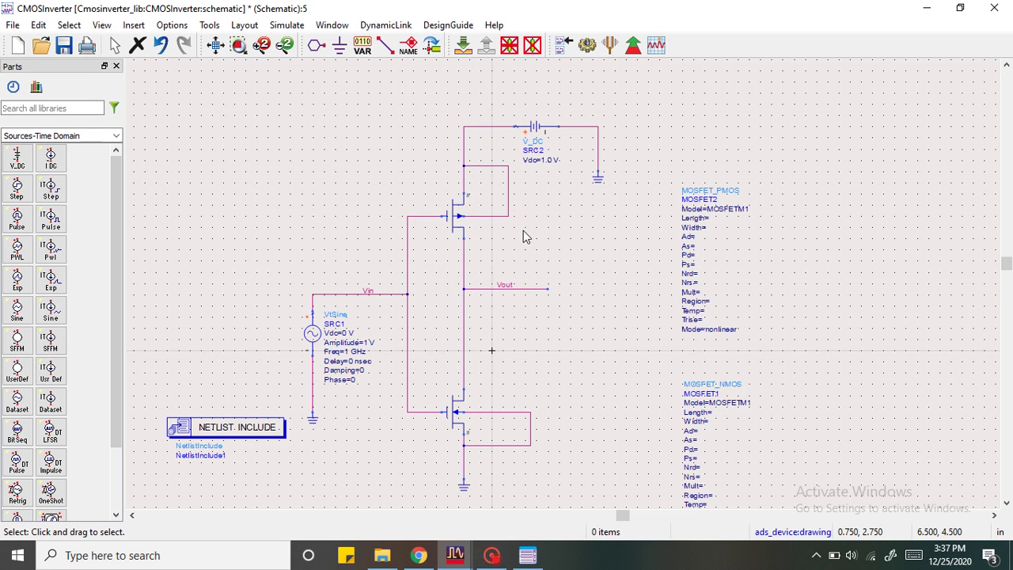
- Give VtSine SRC1 a 700 mV amplitude and a 40 kHz frequency
{"action": "double_click", "coordinate": [307, 346]}
{"action": "left_click", "coordinate": [63, 160]}
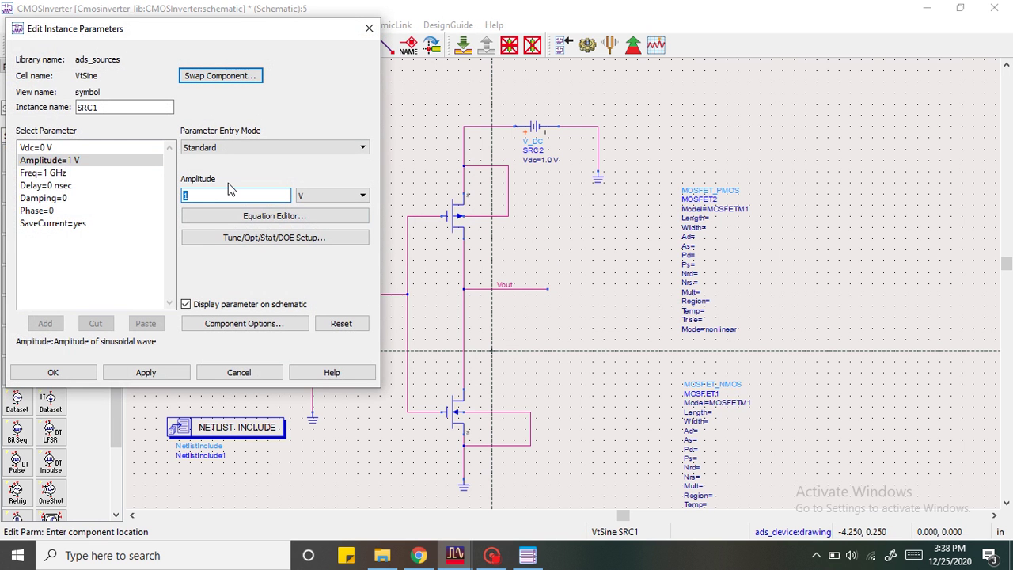
{"action": "type", "text": "00"}
{"action": "left_click", "coordinate": [333, 195]}
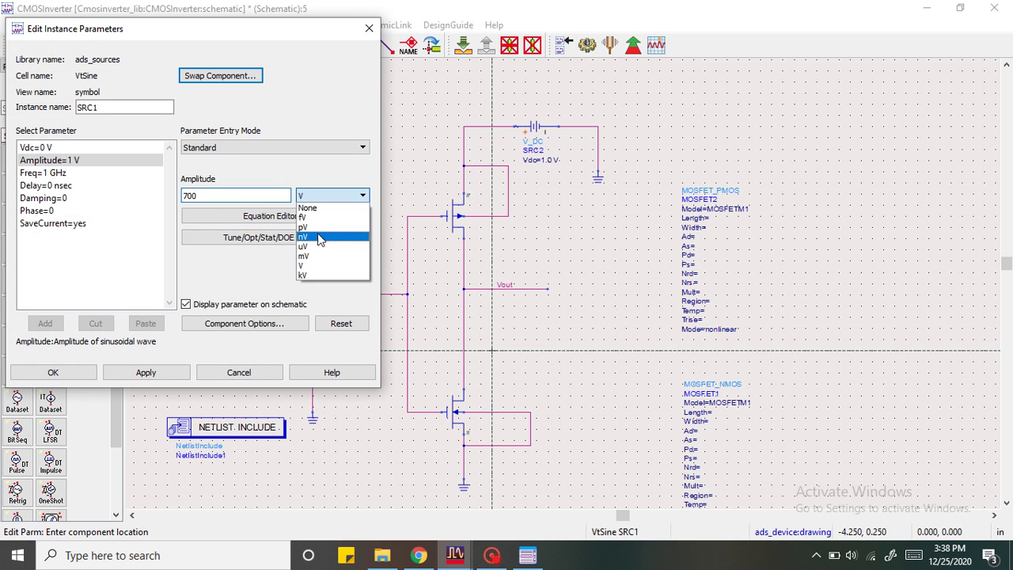
{"action": "left_click", "coordinate": [322, 257]}
{"action": "left_click", "coordinate": [138, 172]}
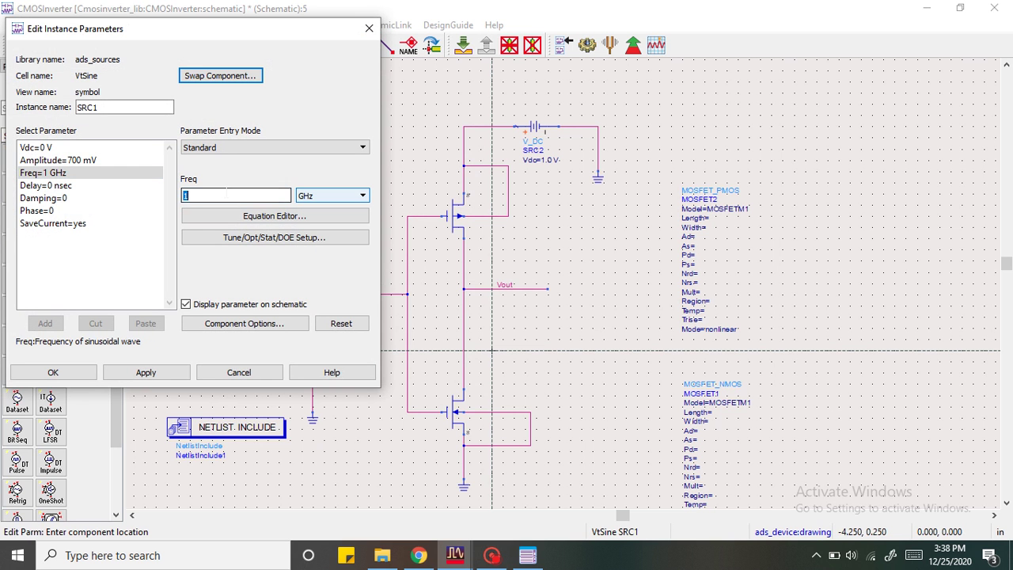
{"action": "left_click", "coordinate": [332, 196]}
{"action": "left_click", "coordinate": [333, 227]}
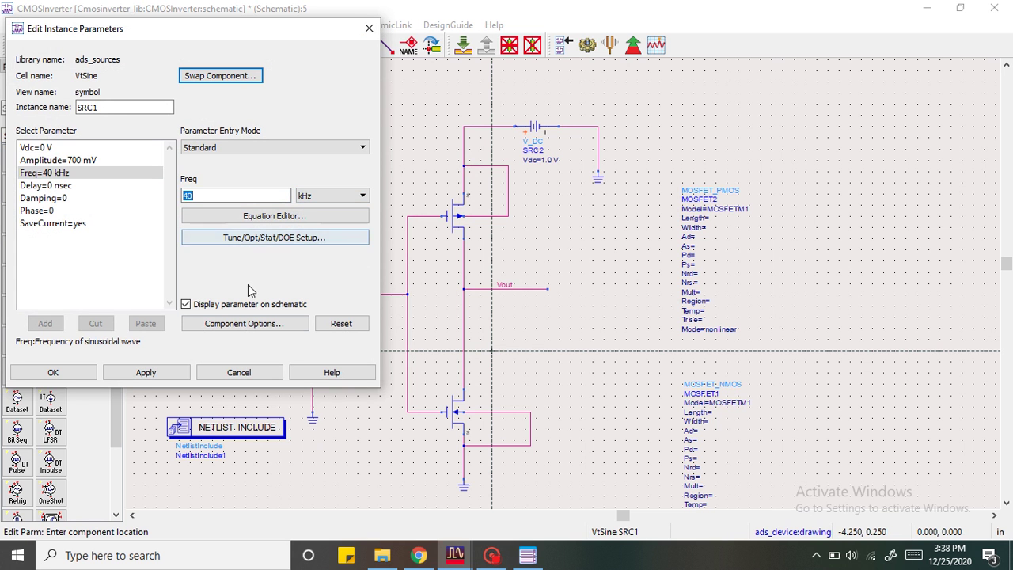
{"action": "left_click", "coordinate": [52, 372]}
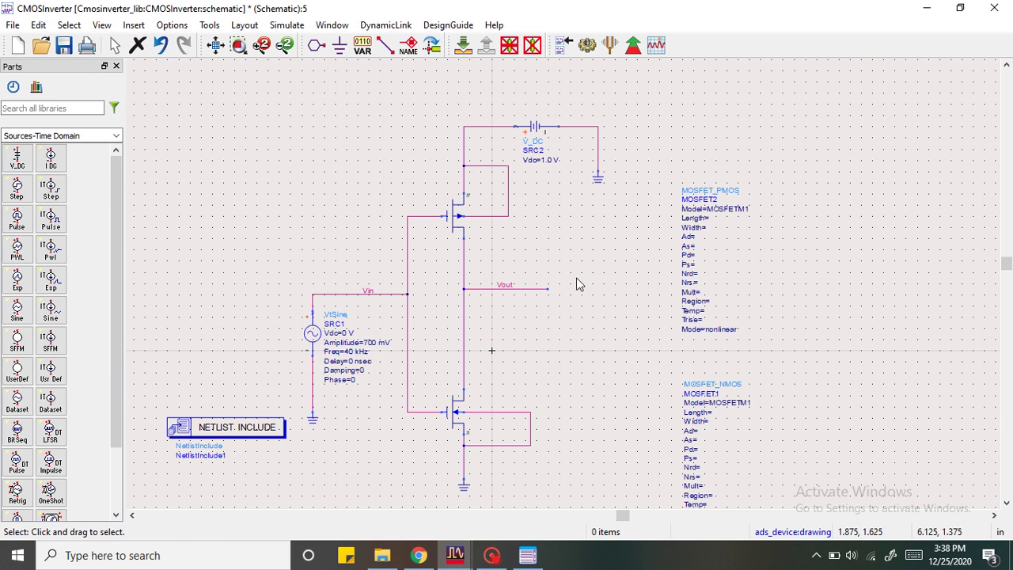
- Name the PMOS pmos with model pmos and a 180 nm length
{"action": "double_click", "coordinate": [465, 222]}
{"action": "type", "text": "pmos"}
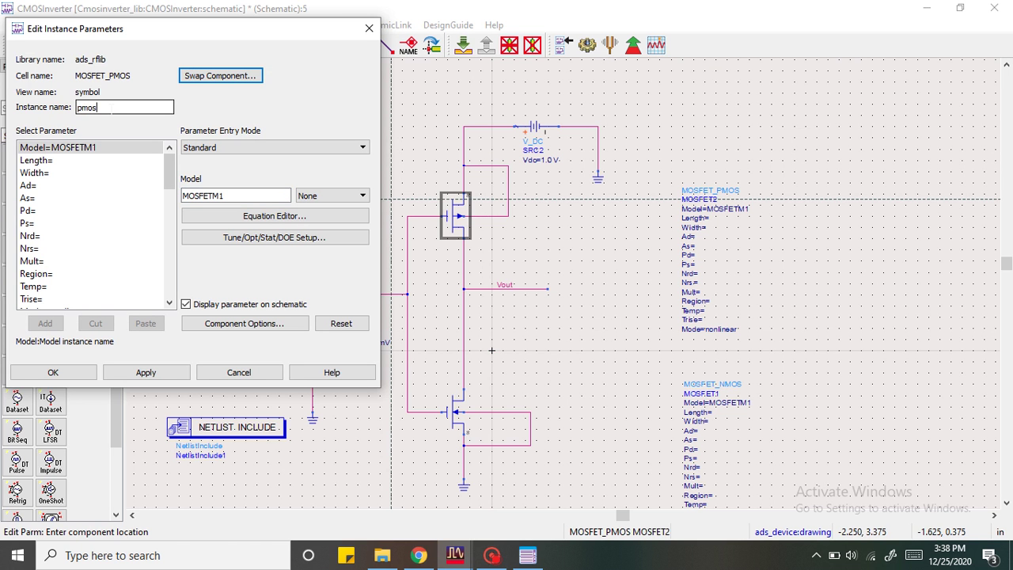
{"action": "left_click", "coordinate": [222, 195]}
{"action": "type", "text": "pmos"}
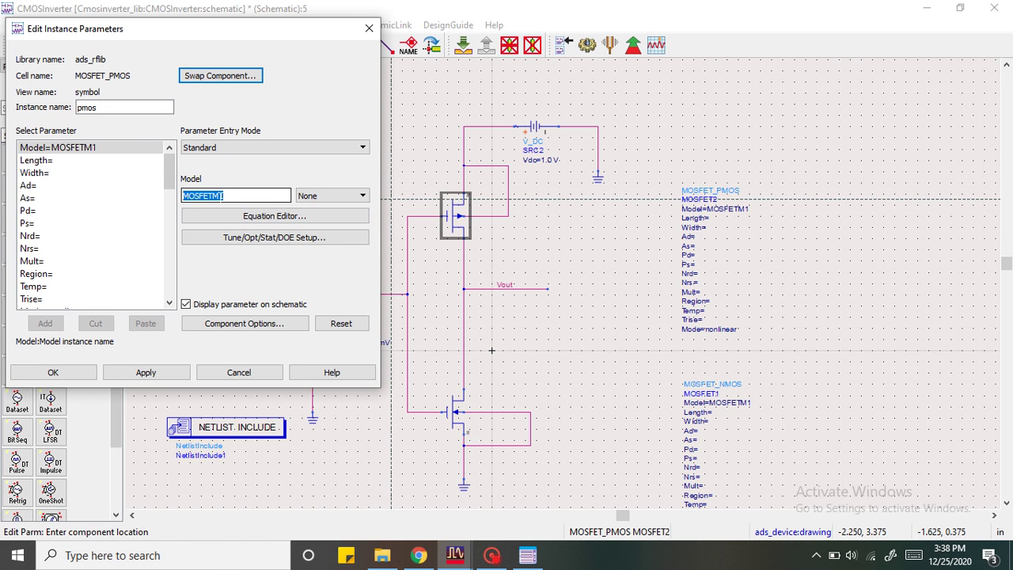
{"action": "left_click", "coordinate": [56, 160]}
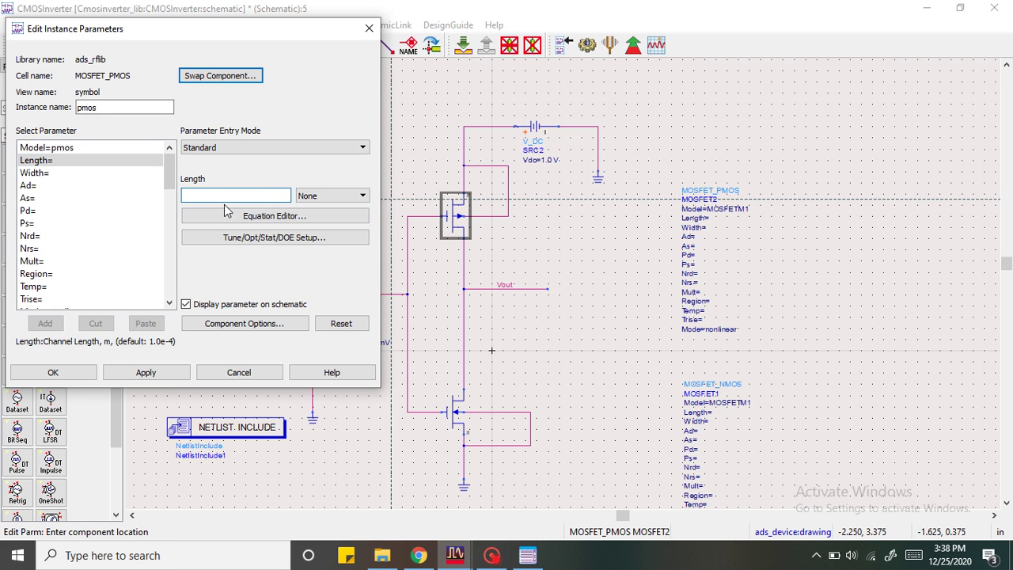
{"action": "type", "text": "180"}
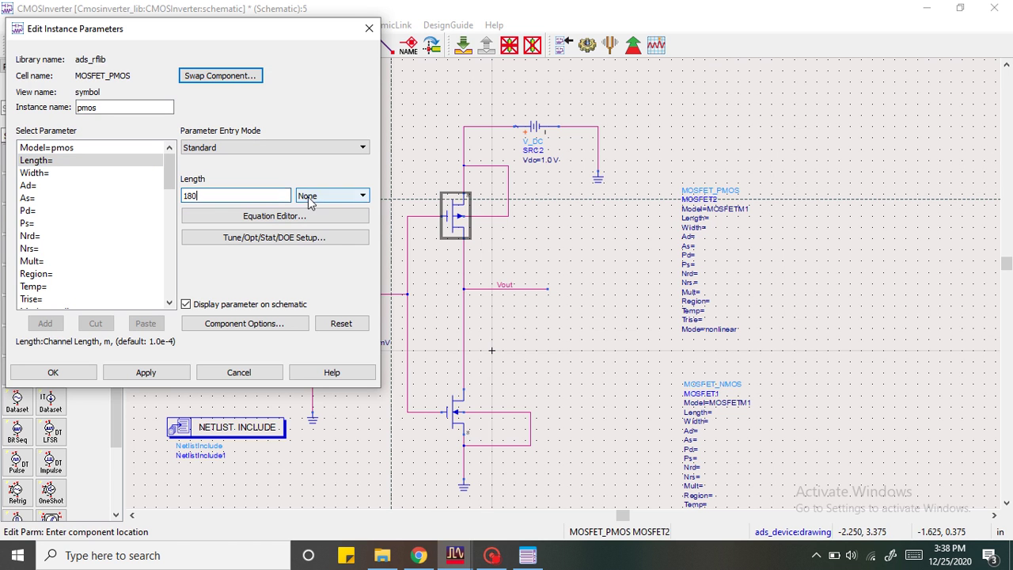
{"action": "left_click", "coordinate": [325, 196]}
{"action": "left_click", "coordinate": [318, 291]}
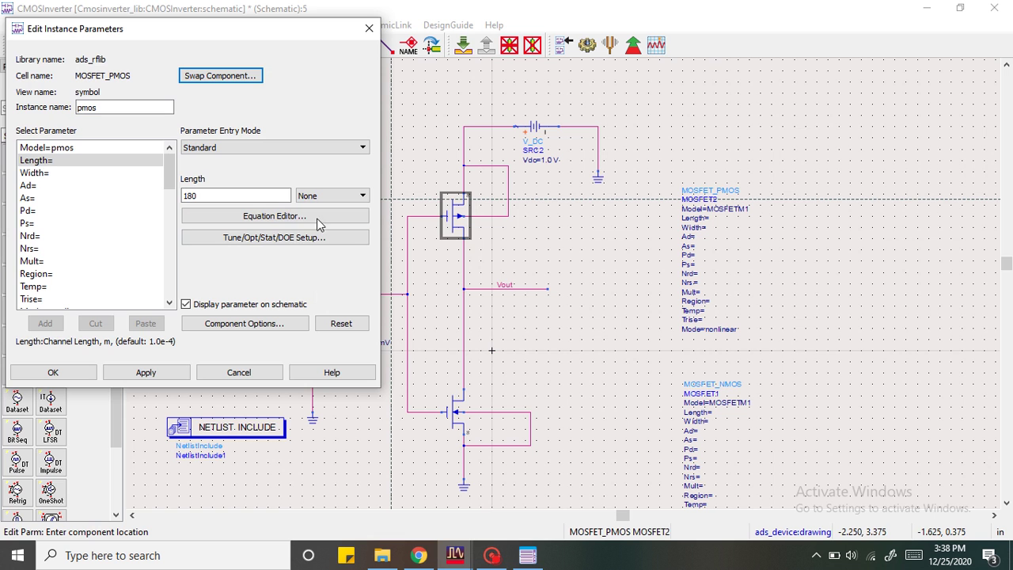
{"action": "left_click", "coordinate": [324, 195]}
{"action": "left_click", "coordinate": [319, 285]}
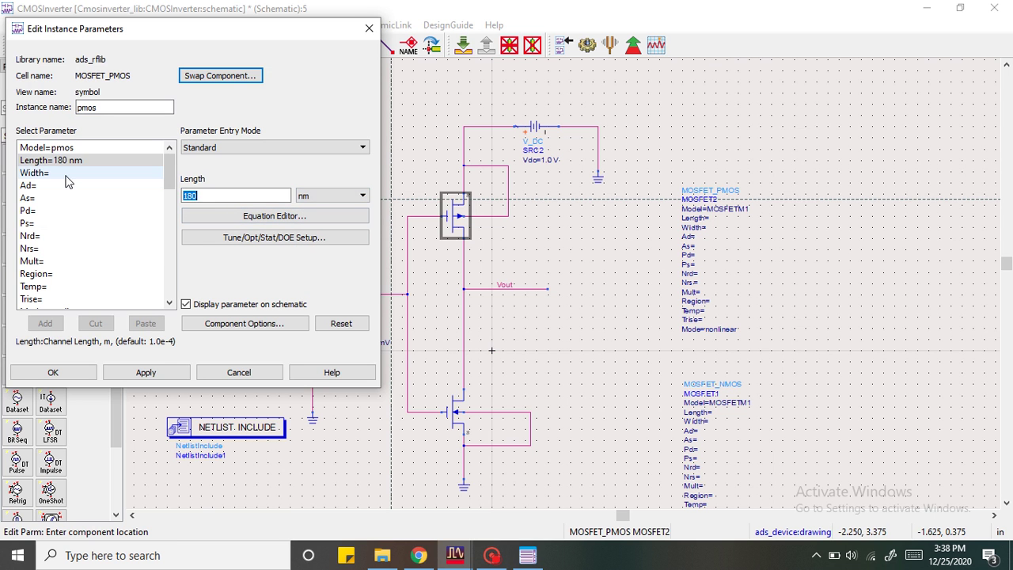
- Set the PMOS width to 2 um and confirm the settings
{"action": "left_click", "coordinate": [39, 172]}
{"action": "type", "text": "2"}
{"action": "left_click", "coordinate": [325, 196]}
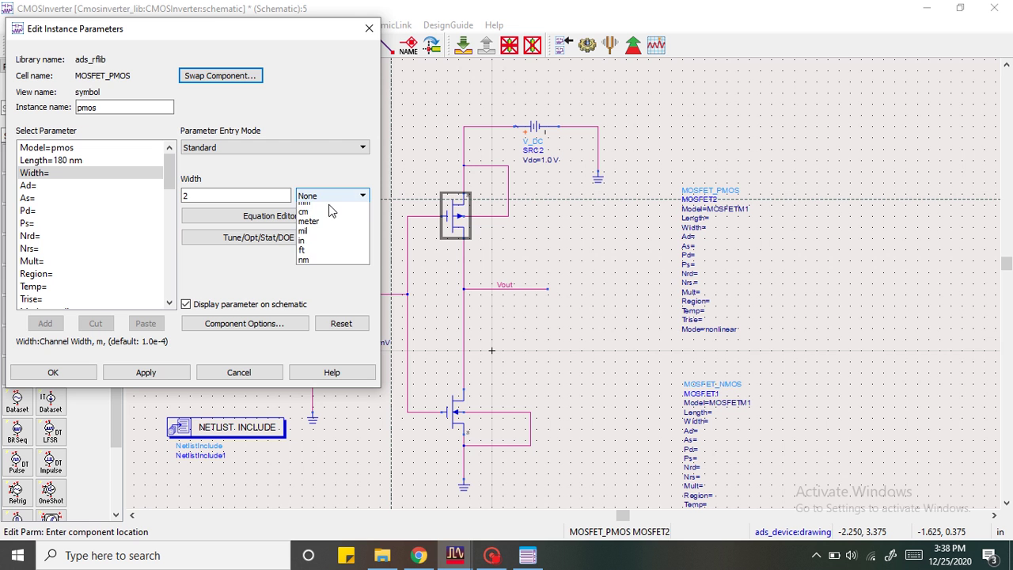
{"action": "left_click", "coordinate": [319, 274]}
{"action": "left_click", "coordinate": [68, 372]}
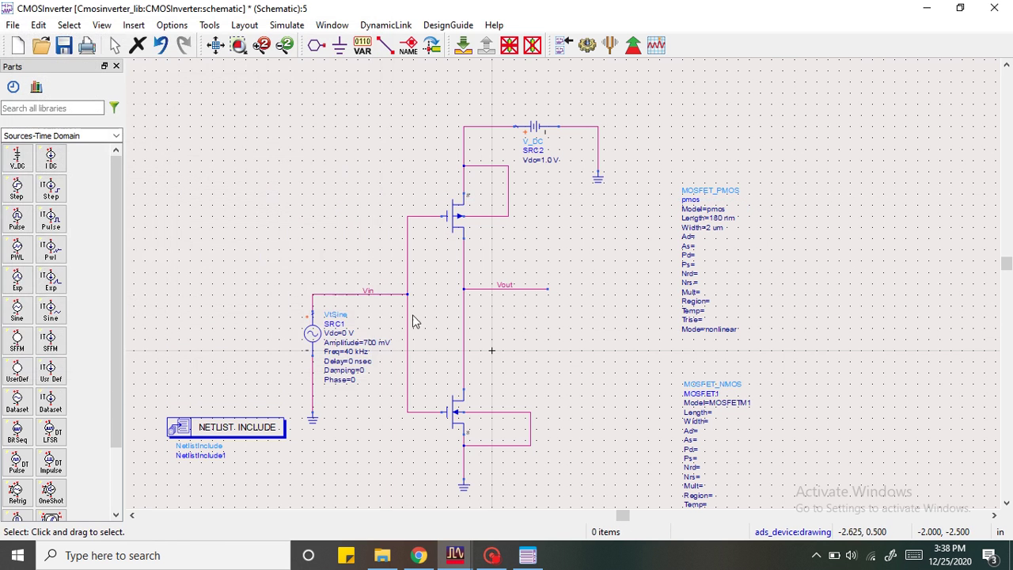
- Set the NMOS instance to model nmos with length 180 nm and width 1 um
{"action": "double_click", "coordinate": [459, 423]}
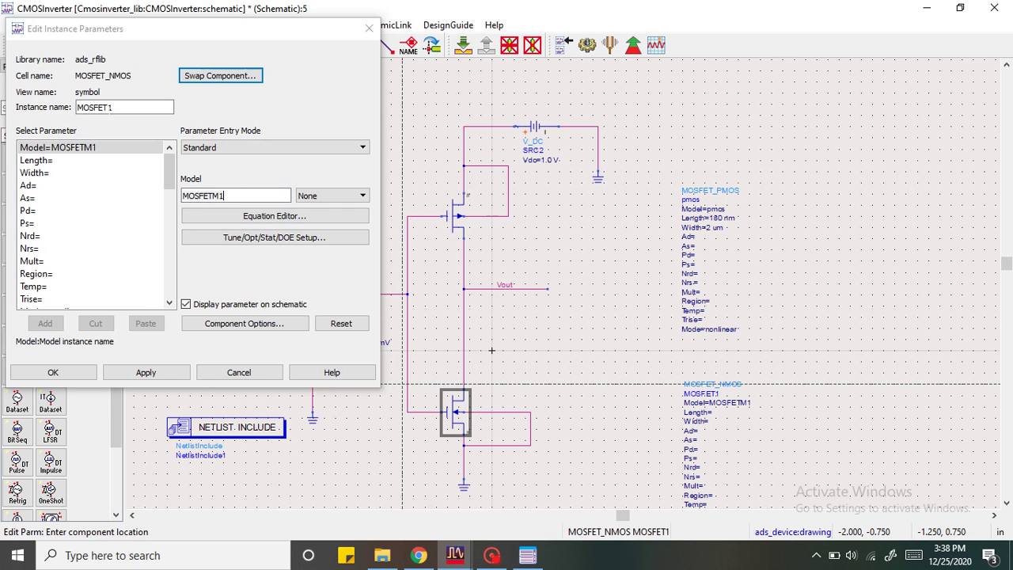
{"action": "double_click", "coordinate": [111, 106]}
{"action": "type", "text": "nmos"}
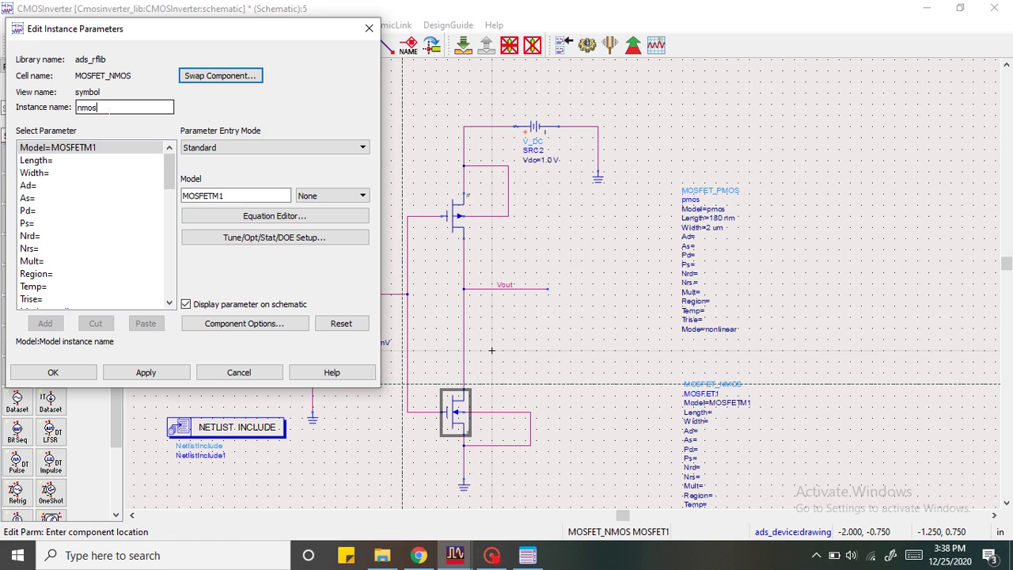
{"action": "double_click", "coordinate": [203, 196]}
{"action": "type", "text": "nmos"}
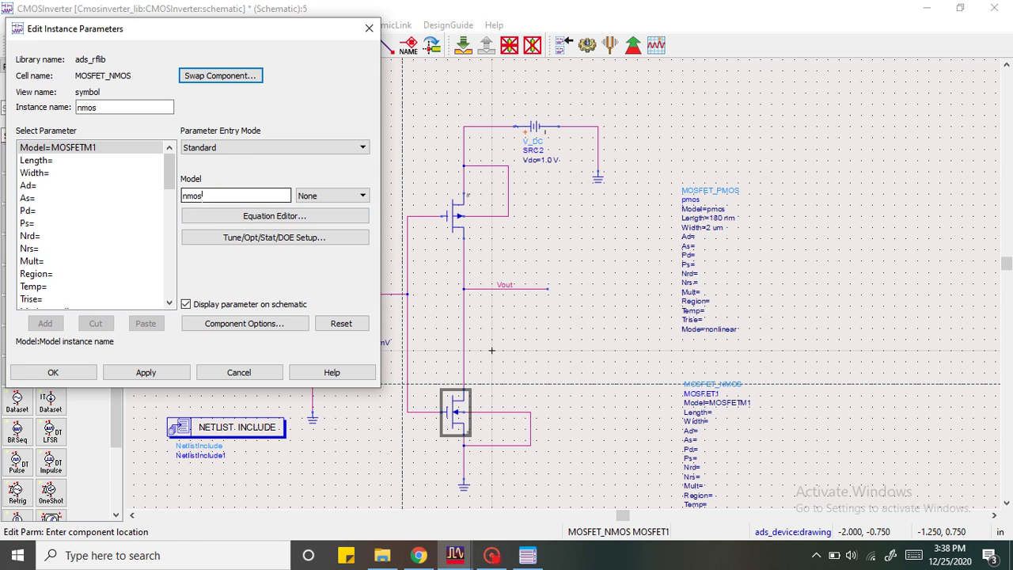
{"action": "left_click", "coordinate": [48, 161]}
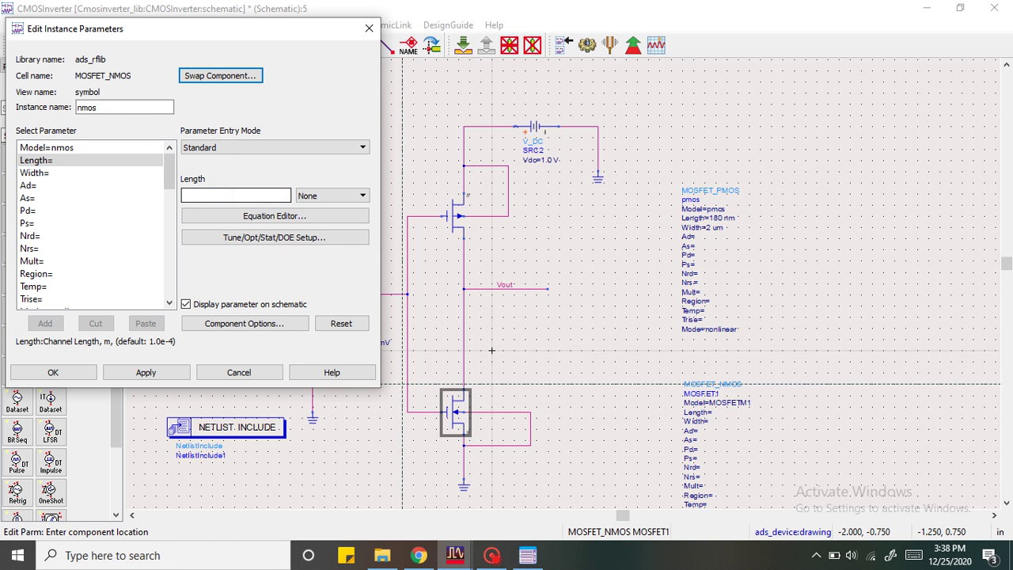
{"action": "type", "text": "180"}
{"action": "left_click", "coordinate": [332, 195]}
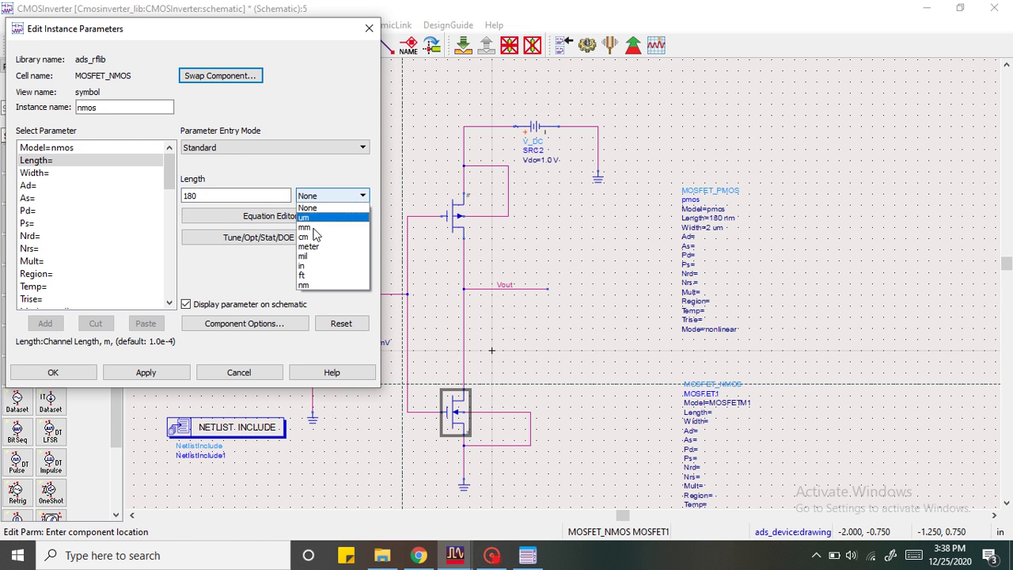
{"action": "left_click", "coordinate": [305, 285]}
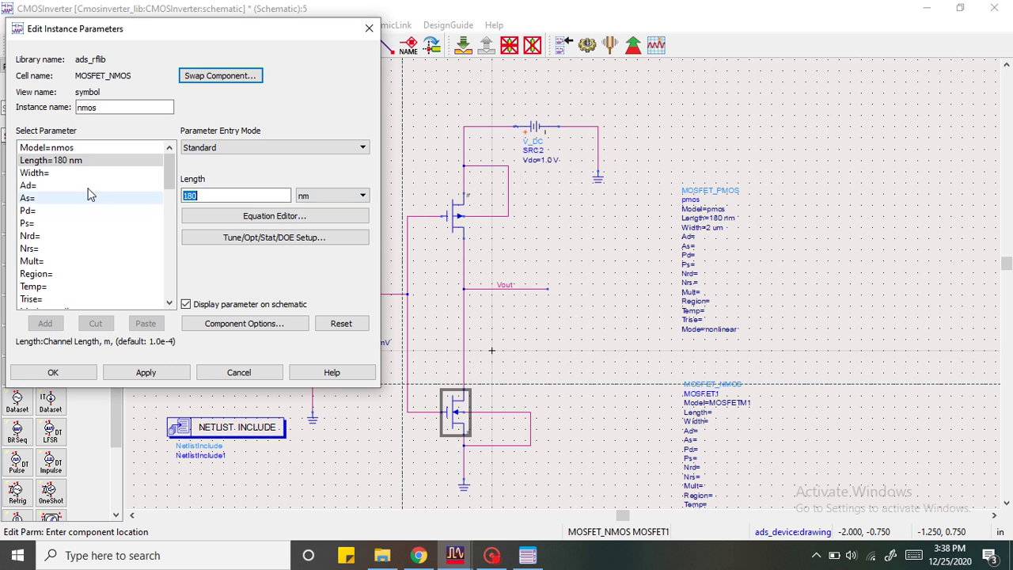
{"action": "left_click", "coordinate": [97, 173]}
{"action": "type", "text": "1"}
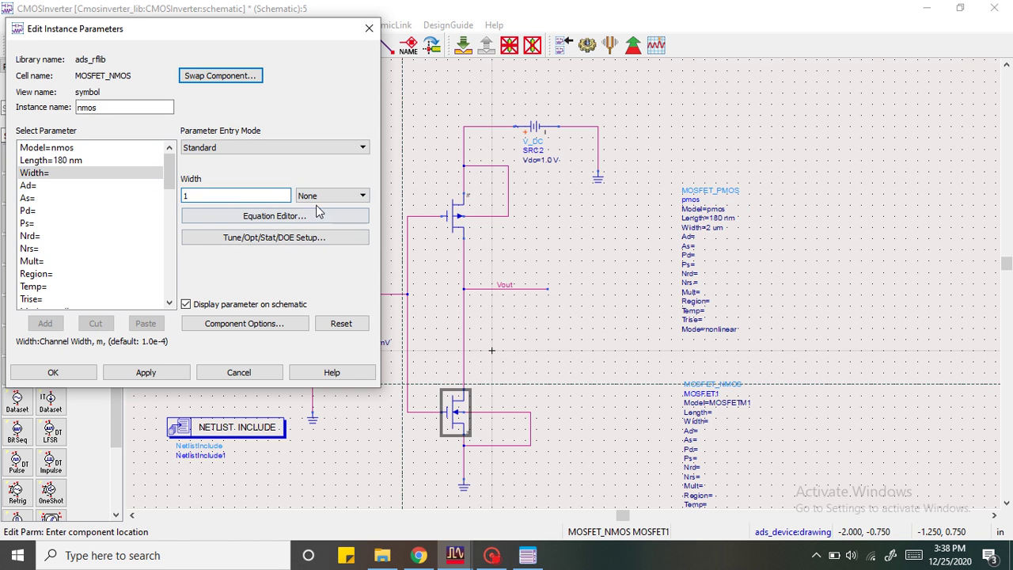
{"action": "left_click", "coordinate": [320, 197]}
{"action": "left_click", "coordinate": [323, 221]}
{"action": "left_click", "coordinate": [109, 368]}
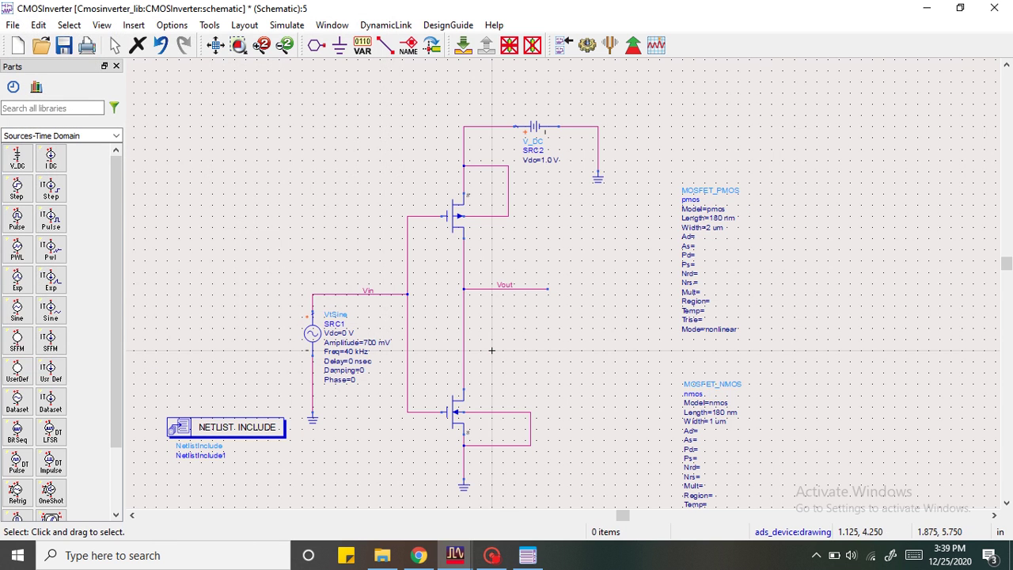
- Set the Vdc supply voltage to 1.2 V
{"action": "double_click", "coordinate": [548, 159]}
{"action": "type", "text": "1.2 V"}
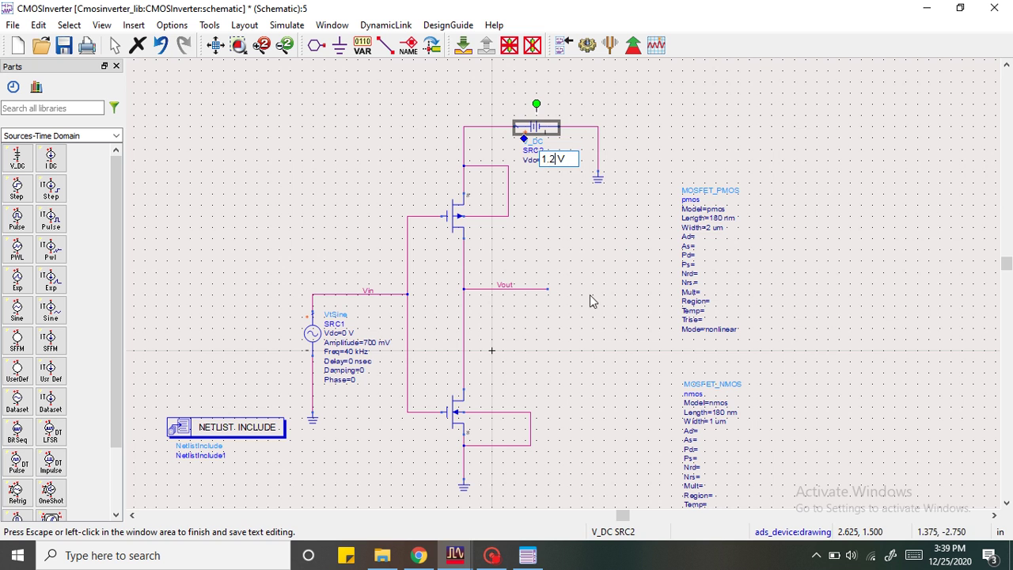
{"action": "left_click", "coordinate": [582, 307]}
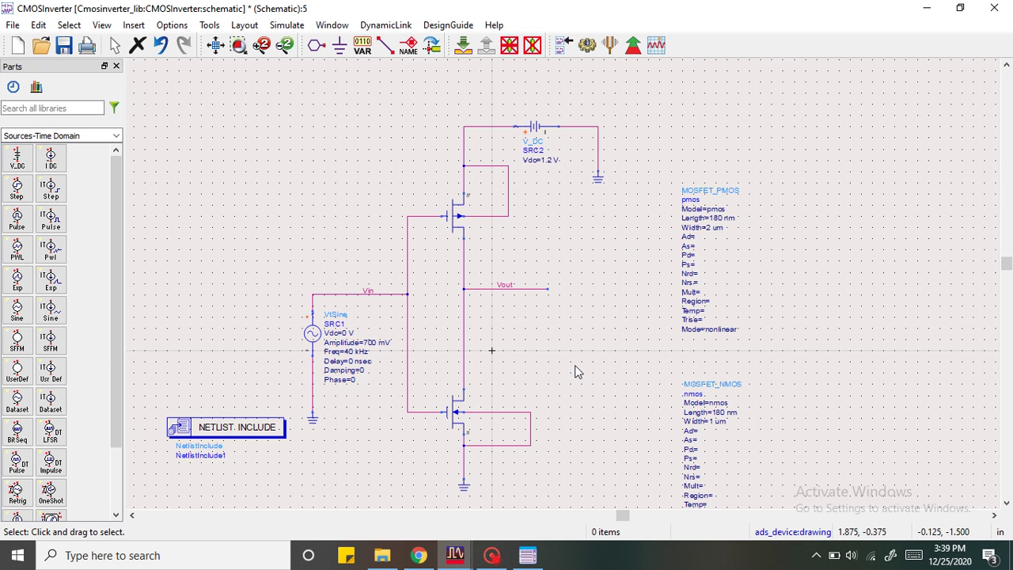
- Place a 100 ns transient simulation controller and run the simulation
{"action": "left_click", "coordinate": [116, 136]}
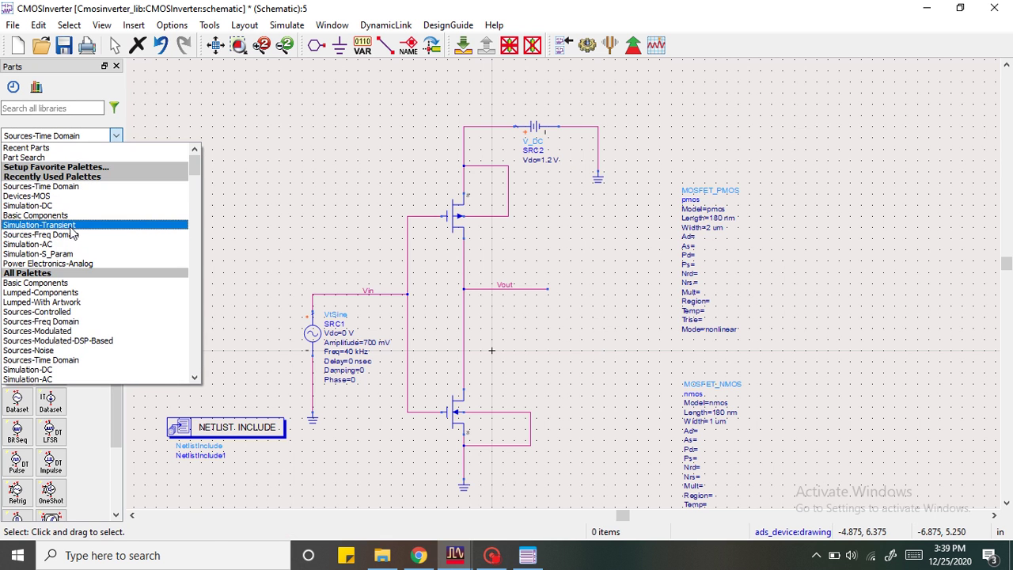
{"action": "left_click", "coordinate": [71, 226]}
{"action": "left_click", "coordinate": [16, 157]}
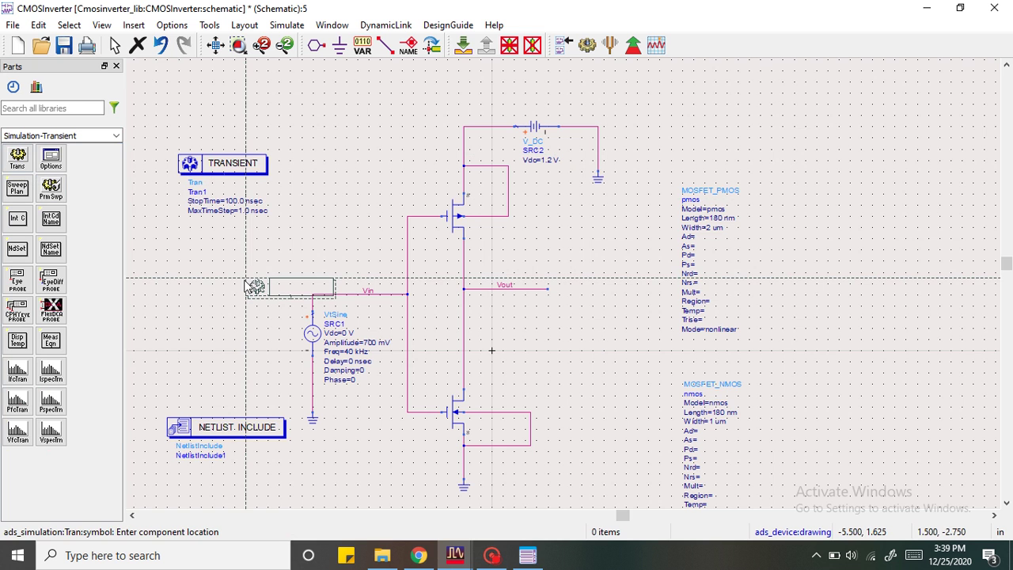
{"action": "key", "text": "Escape"}
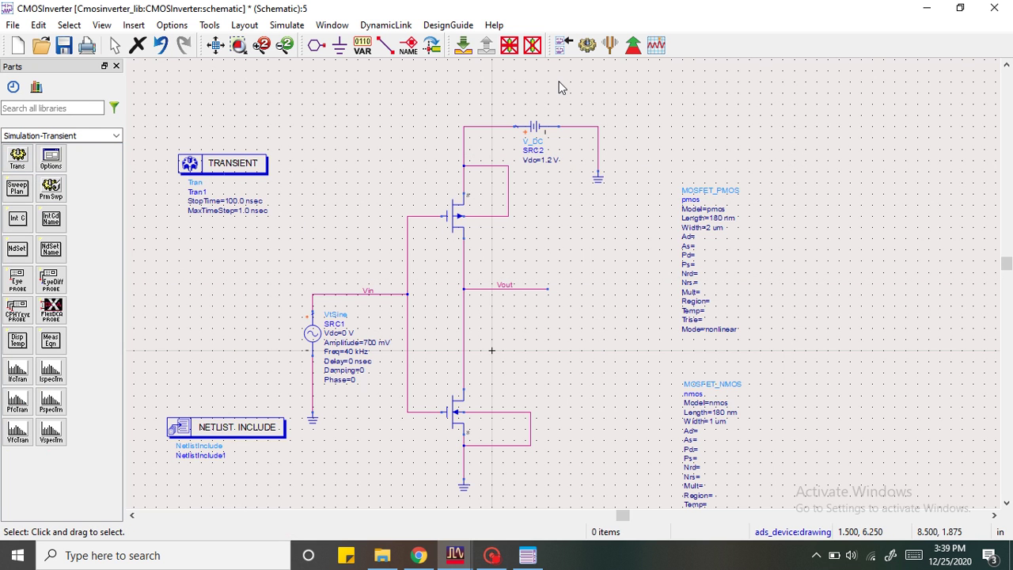
{"action": "left_click", "coordinate": [587, 46]}
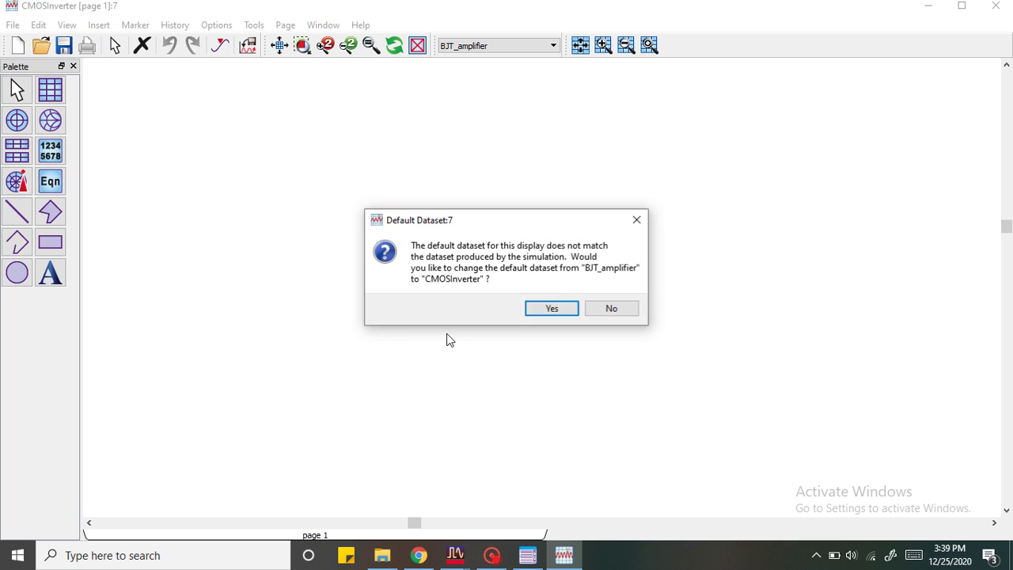
- Use CMOSInverter as the default dataset and add a rectangular plot of Vin and Vout
{"action": "left_click", "coordinate": [554, 309]}
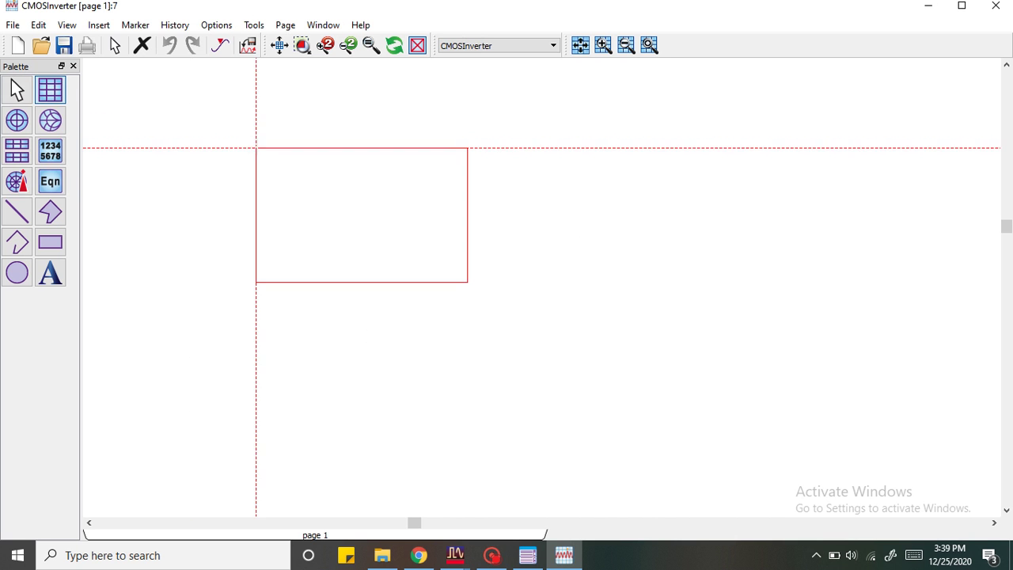
{"action": "left_click", "coordinate": [305, 170]}
{"action": "left_click", "coordinate": [346, 260]}
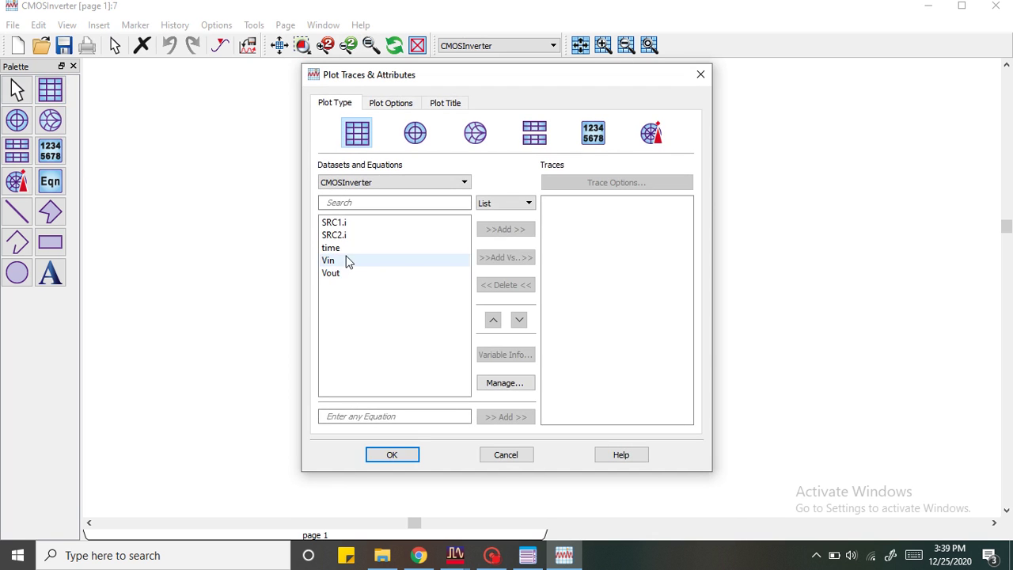
{"action": "left_click", "coordinate": [496, 230]}
{"action": "left_click", "coordinate": [357, 275]}
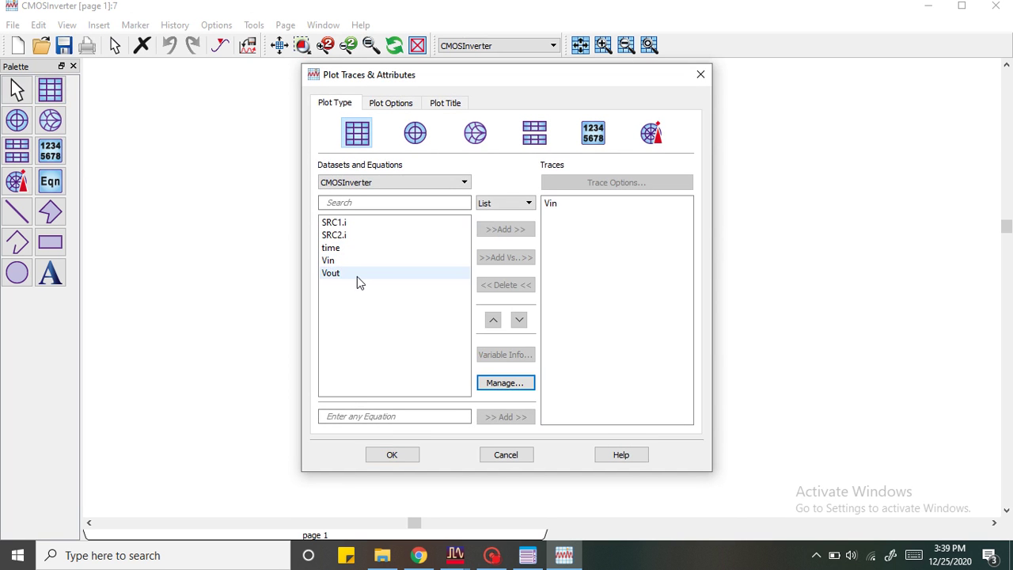
{"action": "left_click", "coordinate": [506, 233]}
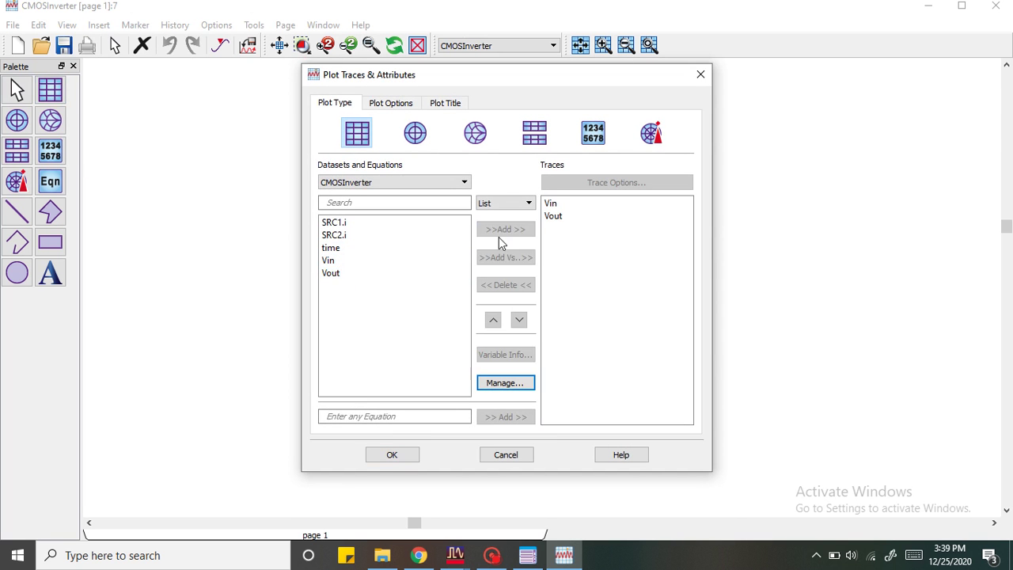
{"action": "left_click", "coordinate": [391, 455]}
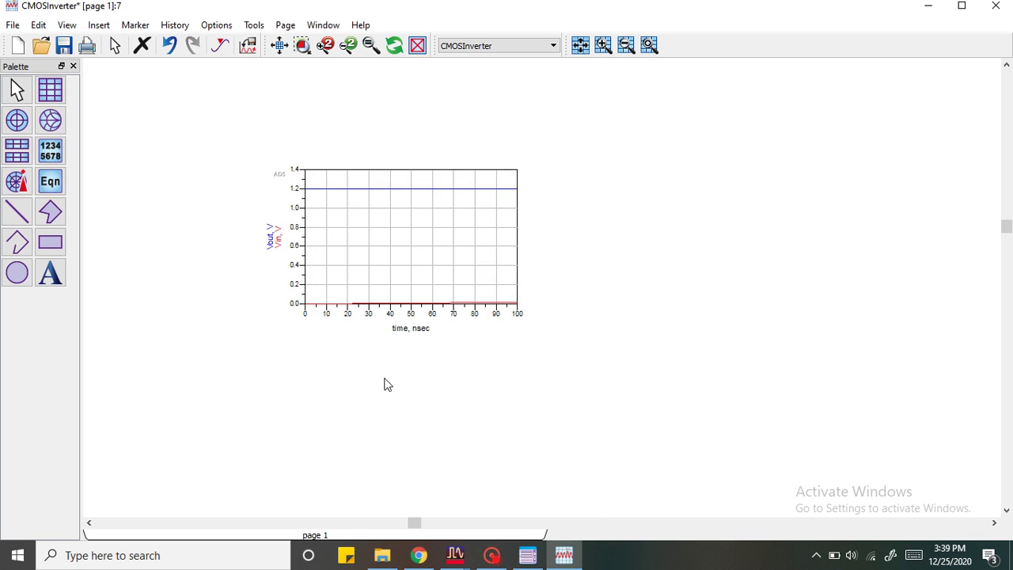
- Switch the Vin/Vout plot to stacked panels and go back to the schematic
{"action": "double_click", "coordinate": [364, 258]}
{"action": "left_click", "coordinate": [535, 132]}
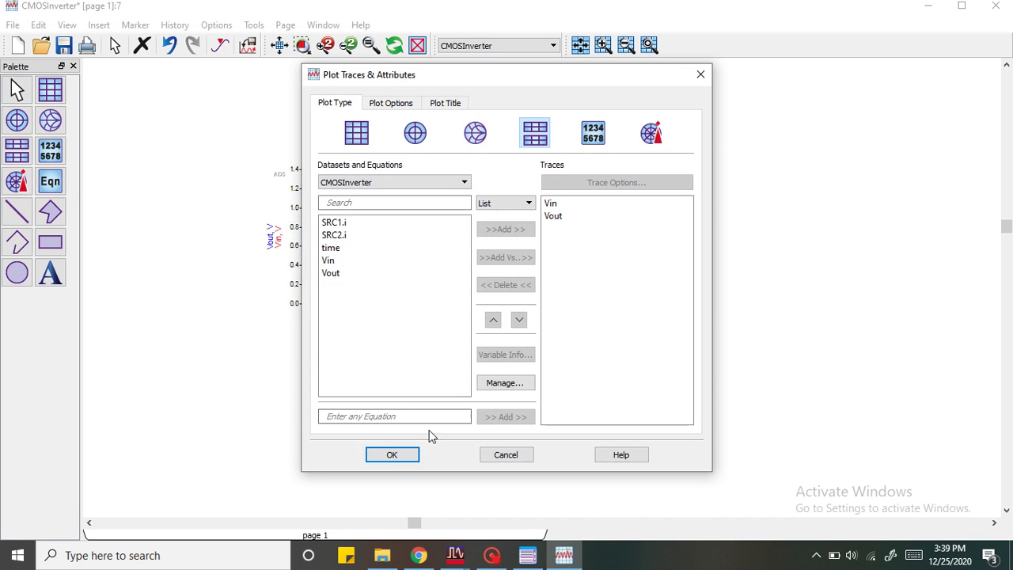
{"action": "left_click", "coordinate": [395, 456]}
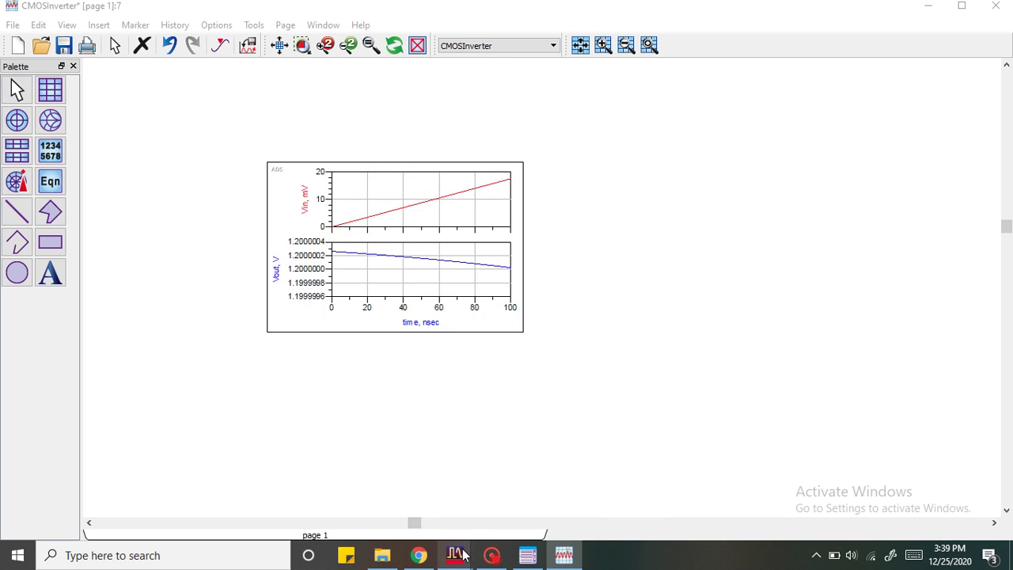
{"action": "left_click", "coordinate": [513, 505]}
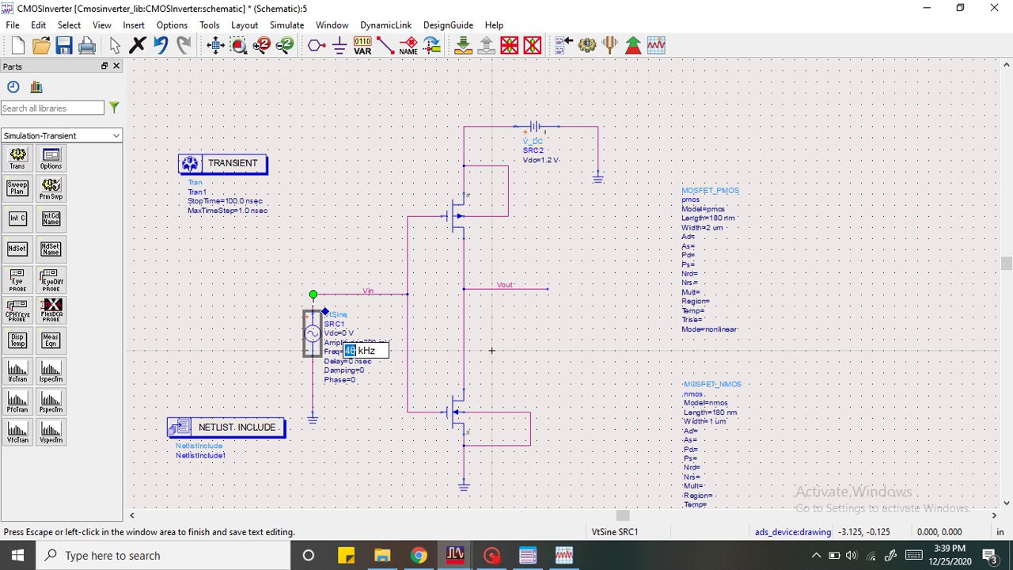
- Change the VtSine SRC1 frequency unit from kHz to MHz (40 MHz) and rerun the simulation
{"action": "double_click", "coordinate": [311, 336]}
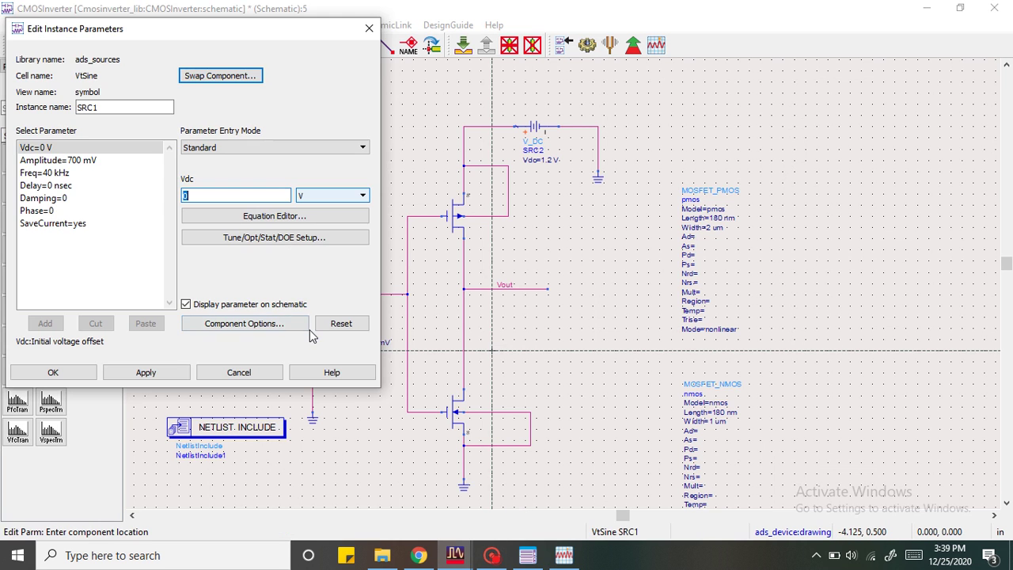
{"action": "left_click", "coordinate": [44, 173]}
{"action": "left_click", "coordinate": [332, 195]}
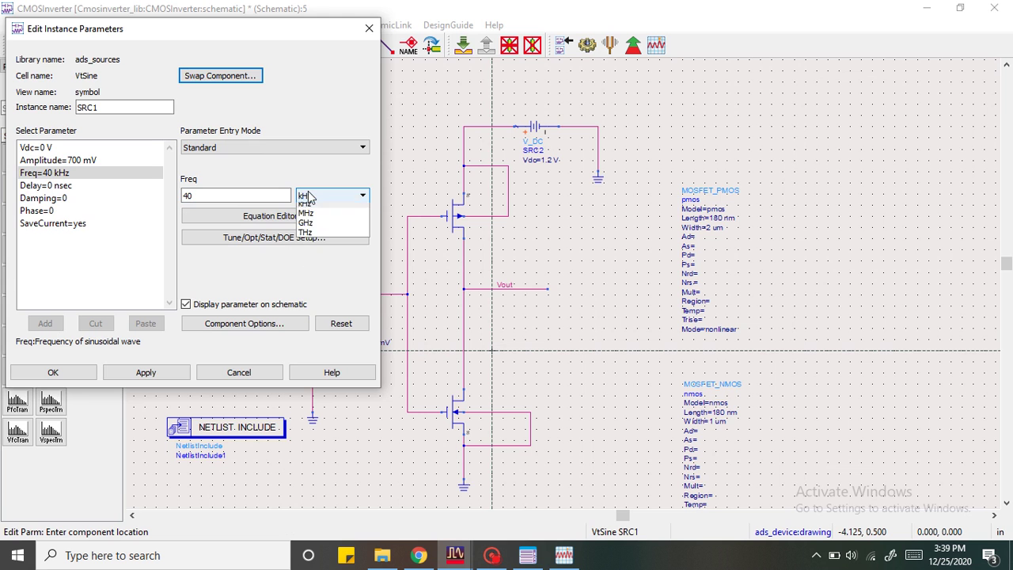
{"action": "left_click", "coordinate": [312, 235]}
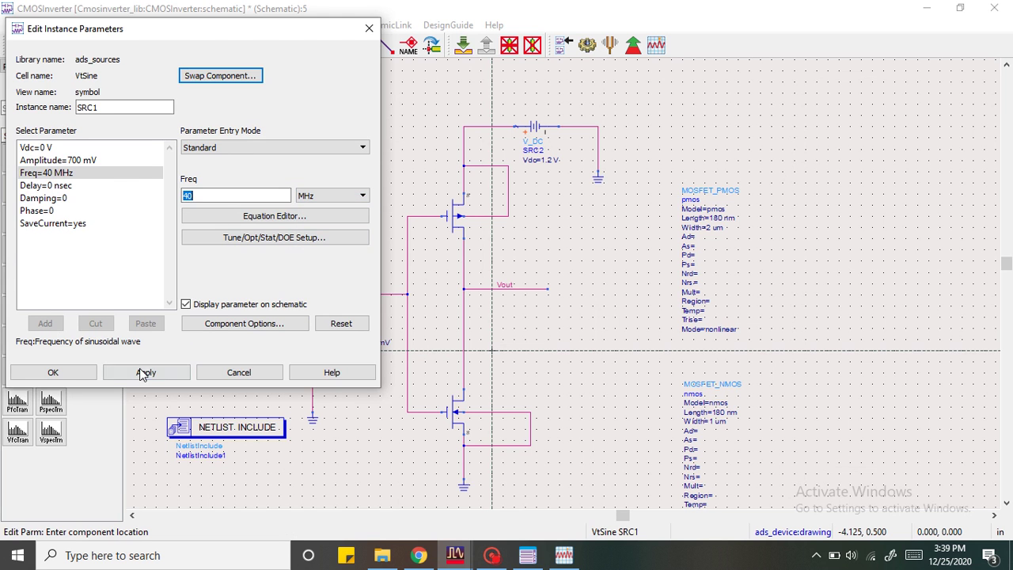
{"action": "left_click", "coordinate": [52, 372]}
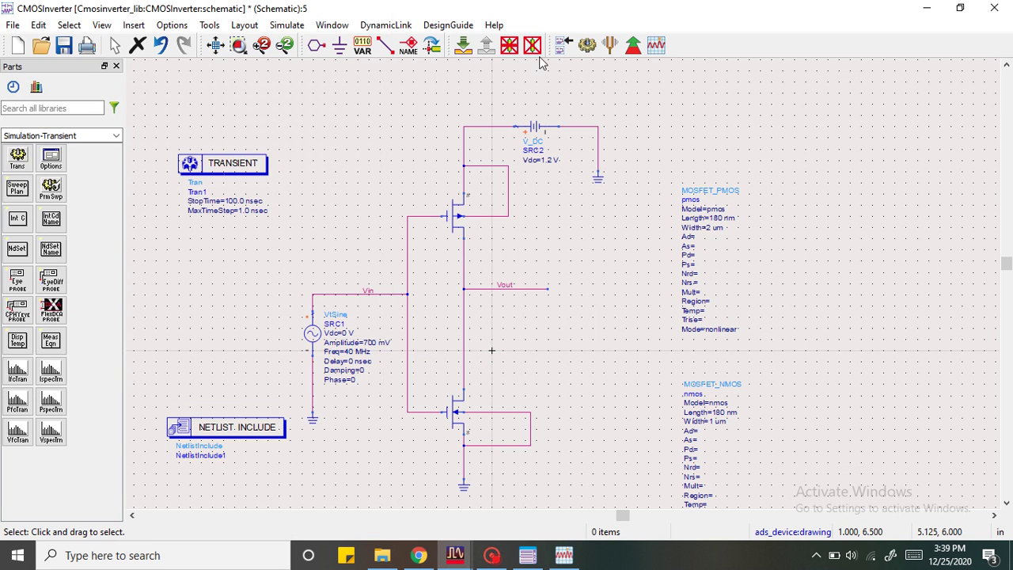
{"action": "left_click", "coordinate": [587, 45]}
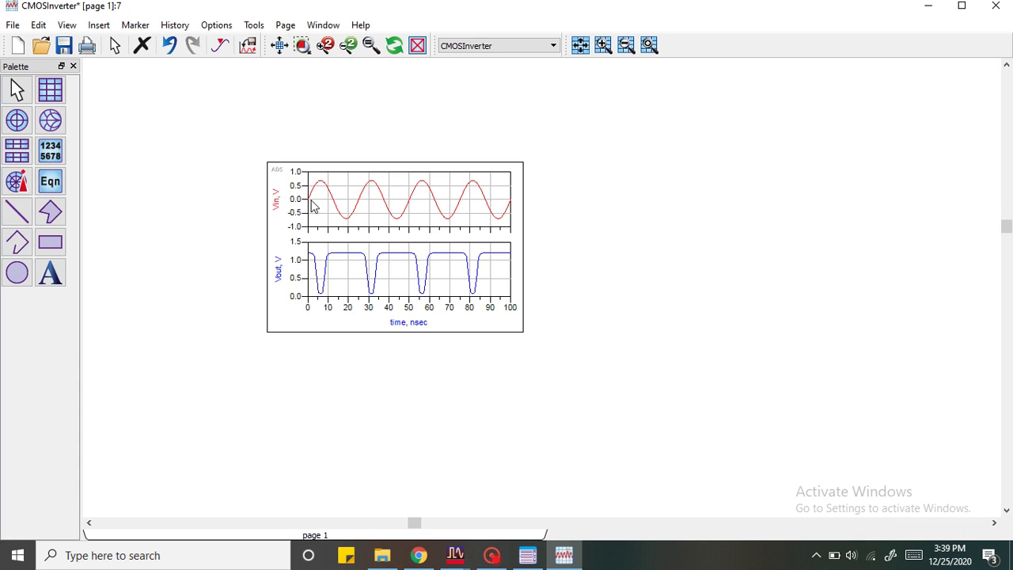
{"action": "mouse_move", "coordinate": [456, 554]}
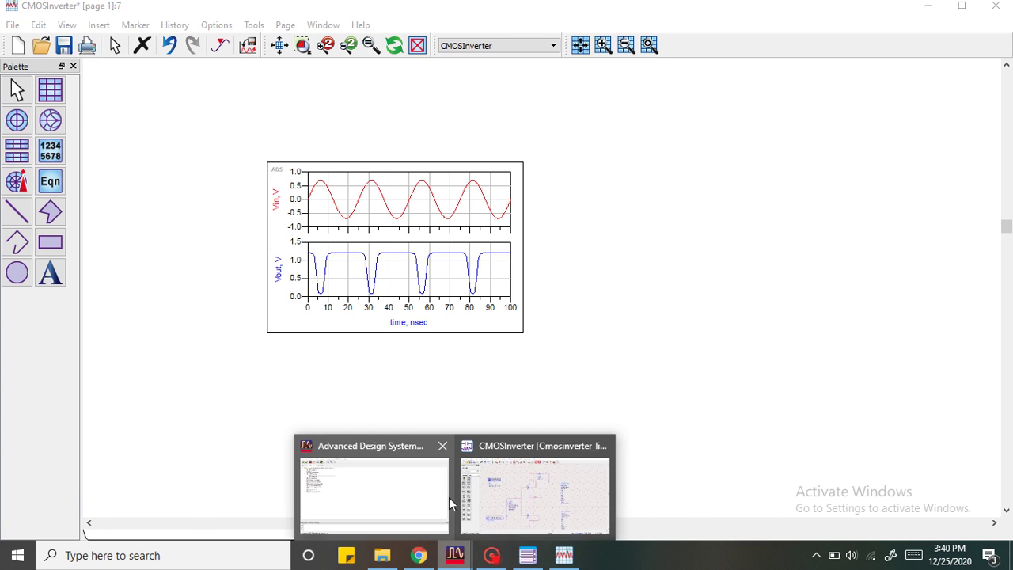
- Glance at the finished schematic, then return to the stacked Vin and Vout plots
{"action": "left_click", "coordinate": [475, 467]}
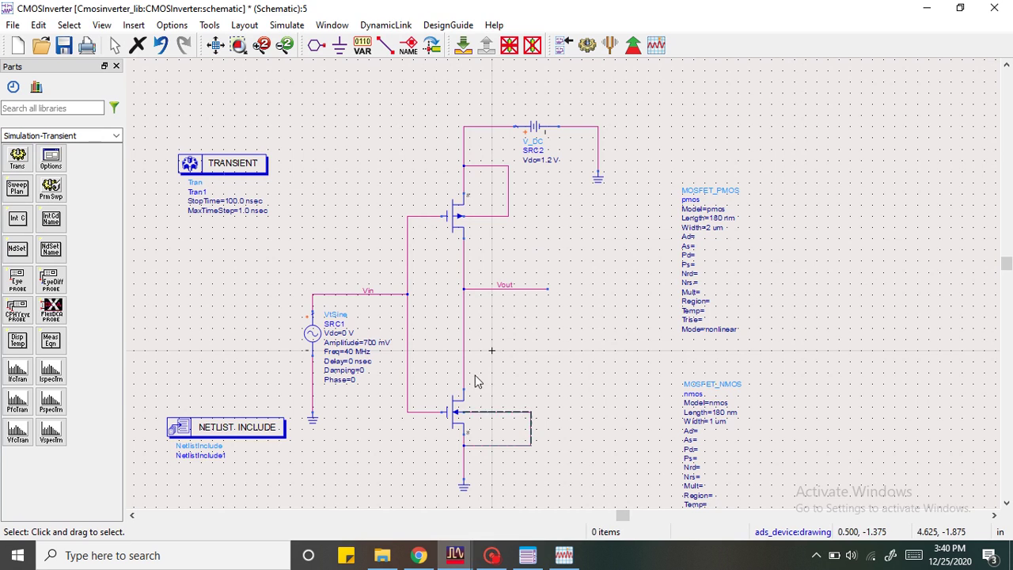
{"action": "left_click", "coordinate": [564, 555]}
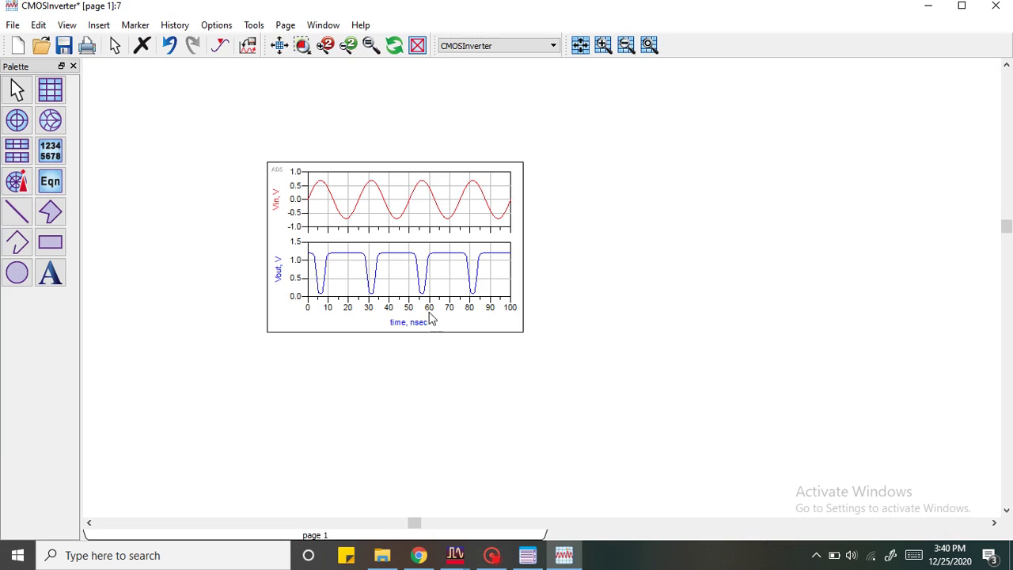